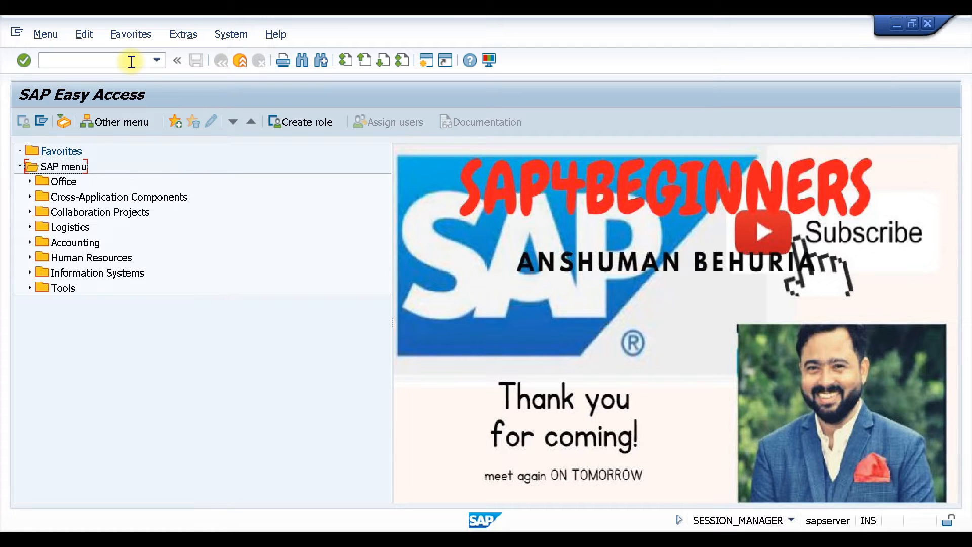
Start transaction SPRO and open Define Default Values under Logistics Execution, Warehouse Management, Activities, Physical Inventory in the reference IMG
click(132, 61)
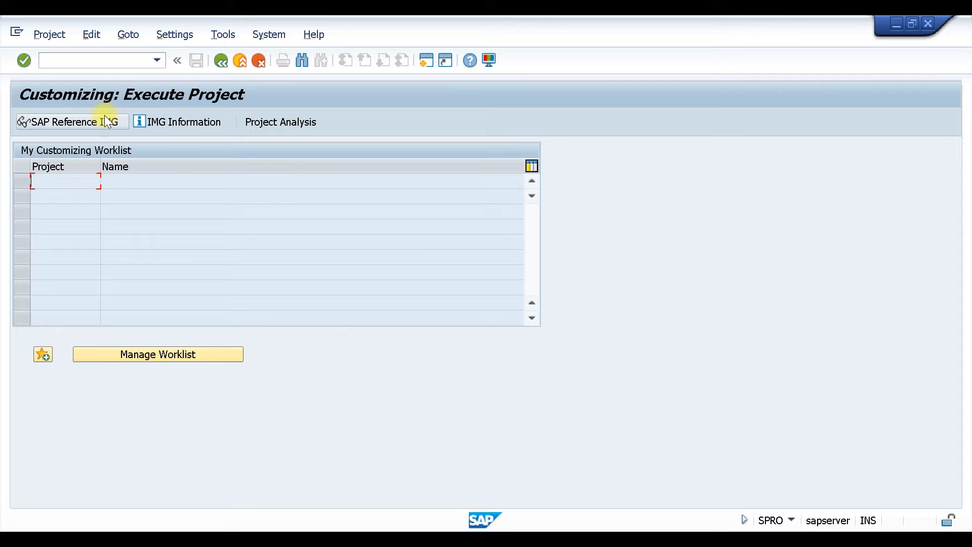
click(79, 119)
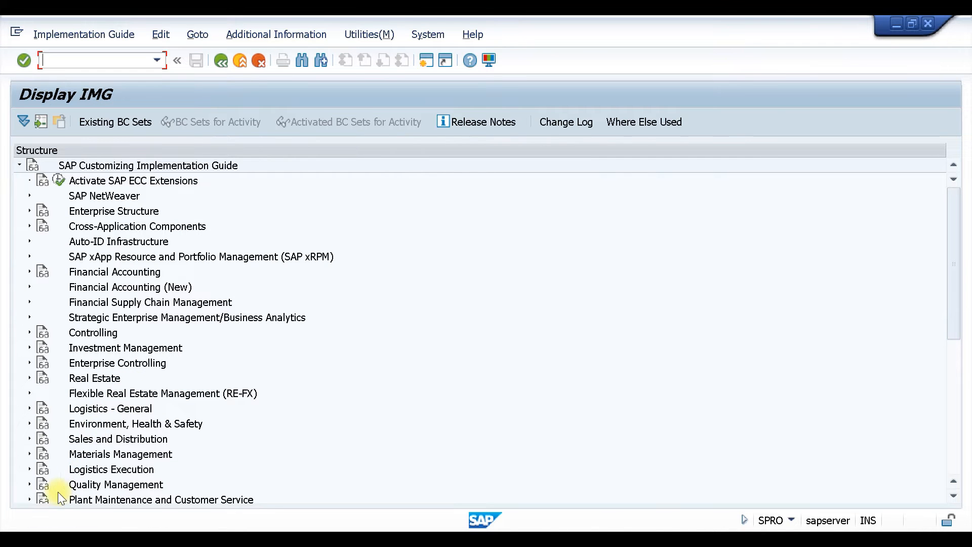
click(29, 469)
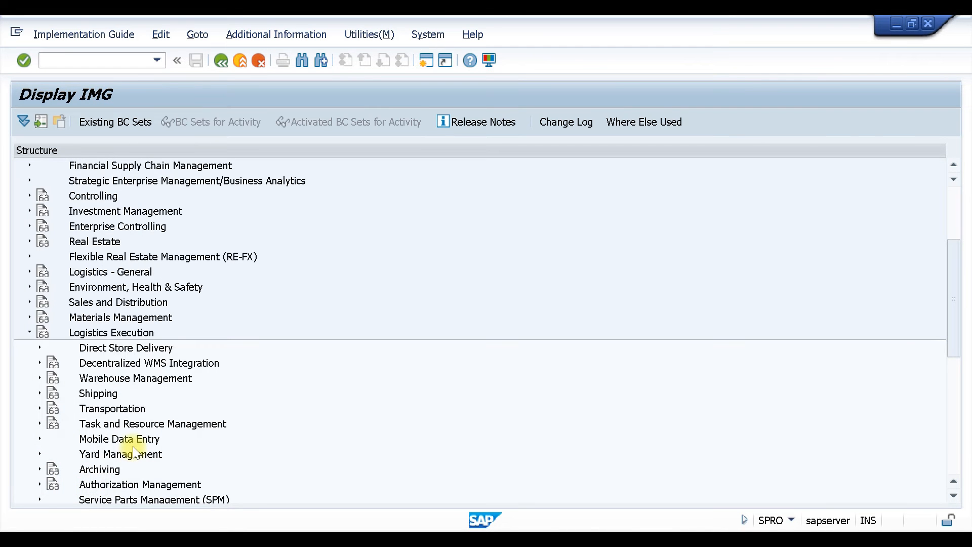
click(40, 378)
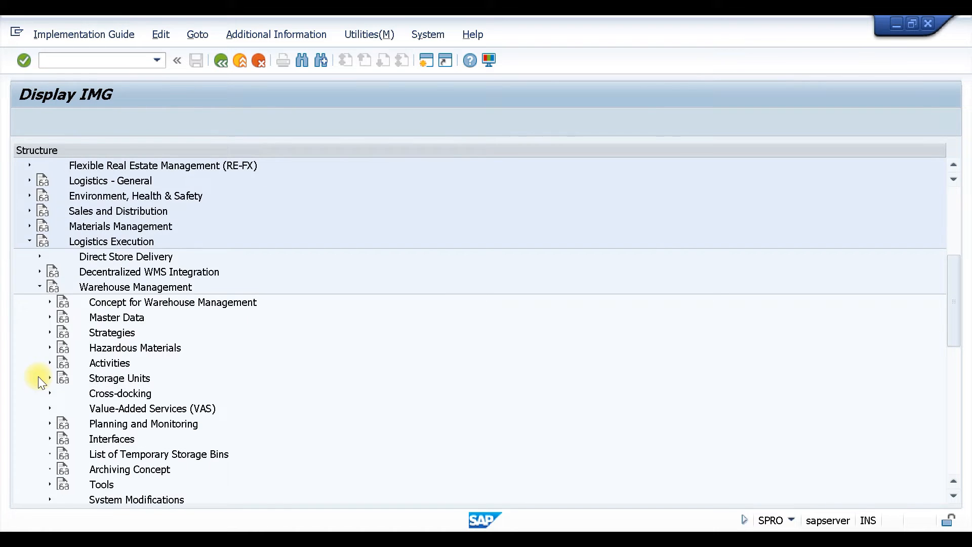
click(50, 363)
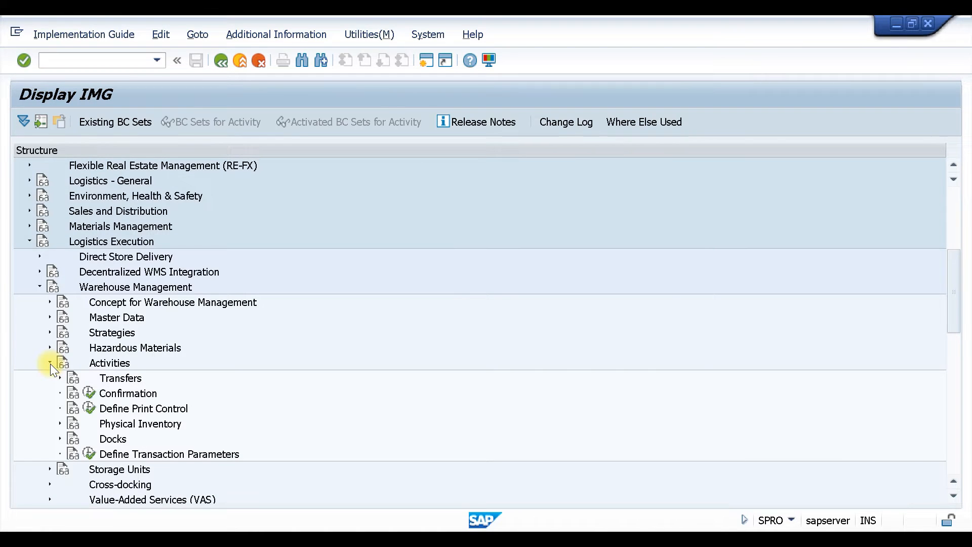
click(59, 422)
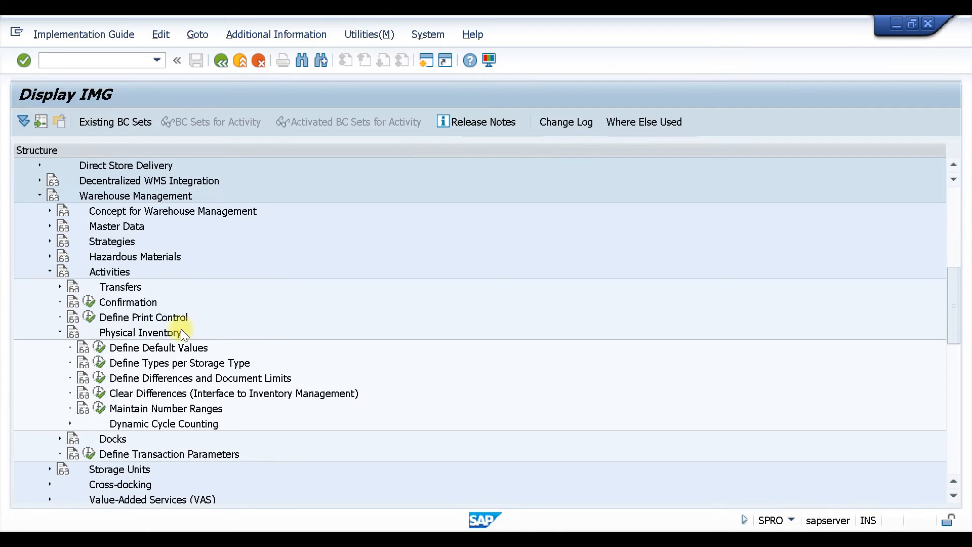
click(98, 348)
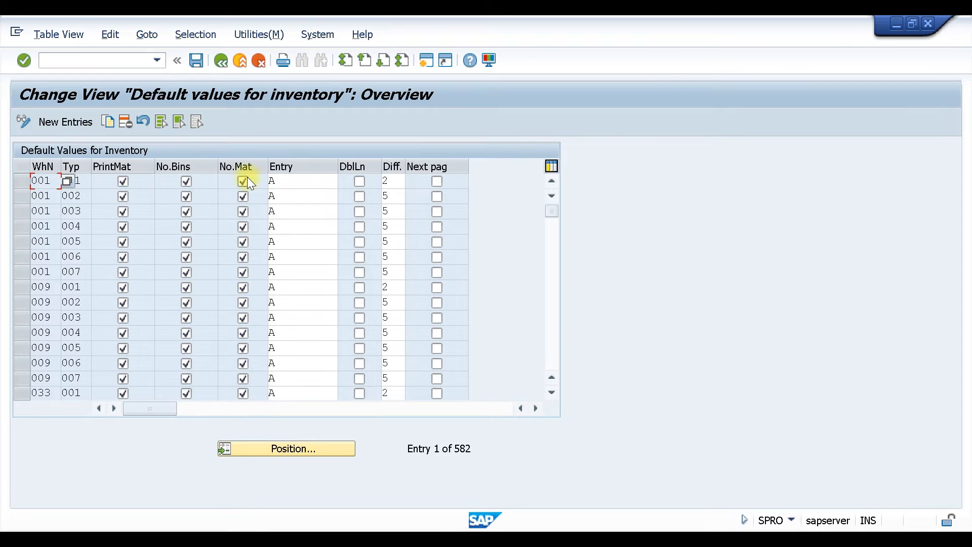
Position the inventory default values table at warehouse number W01, storage type 001
click(284, 451)
text(w01)
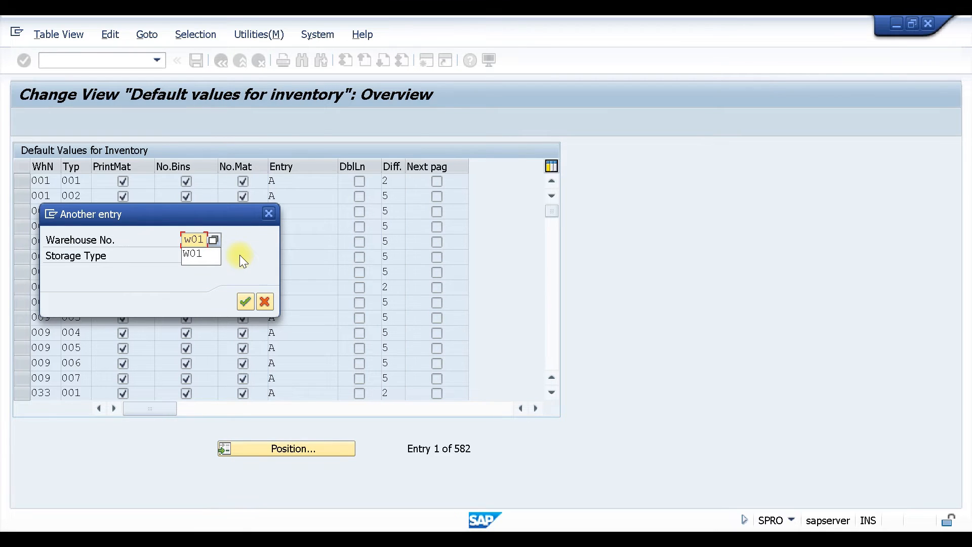
key(Tab)
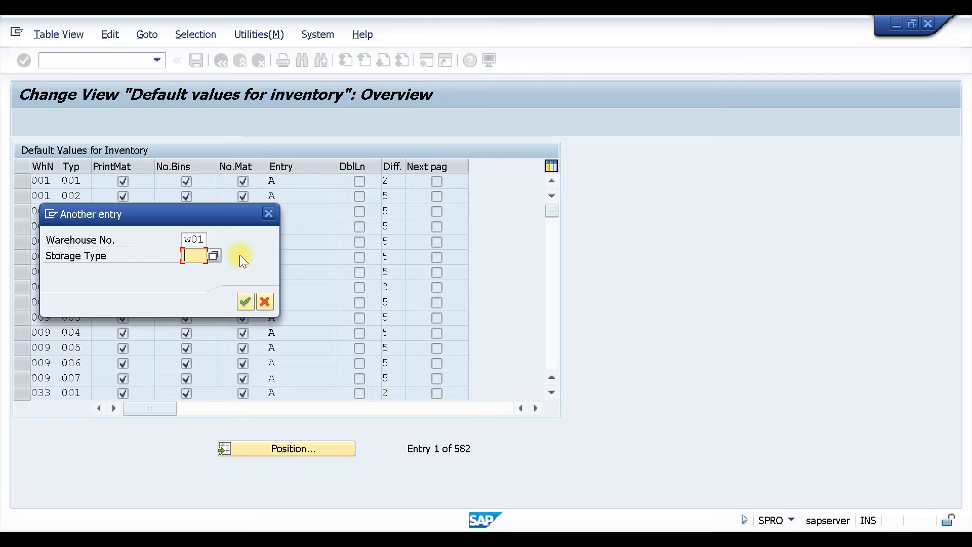
text(001)
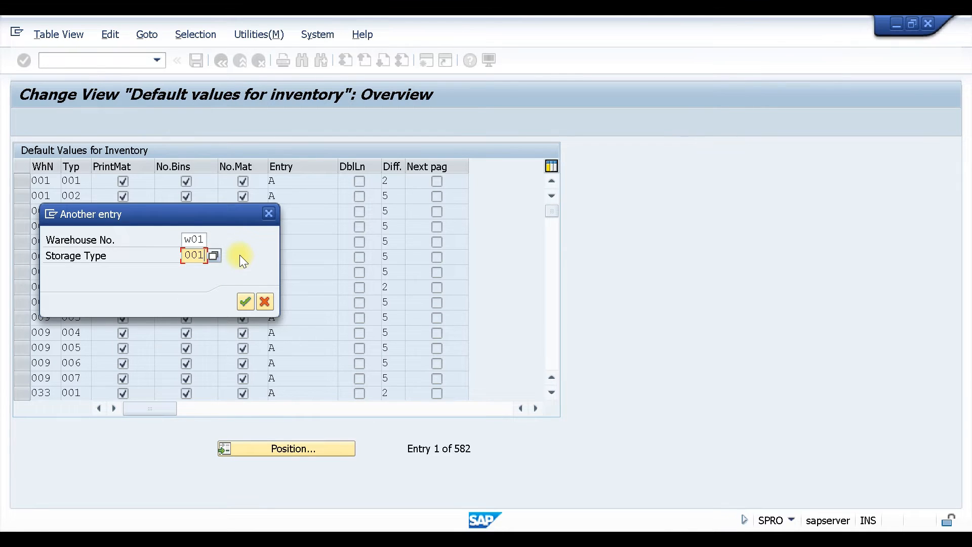
key(Return)
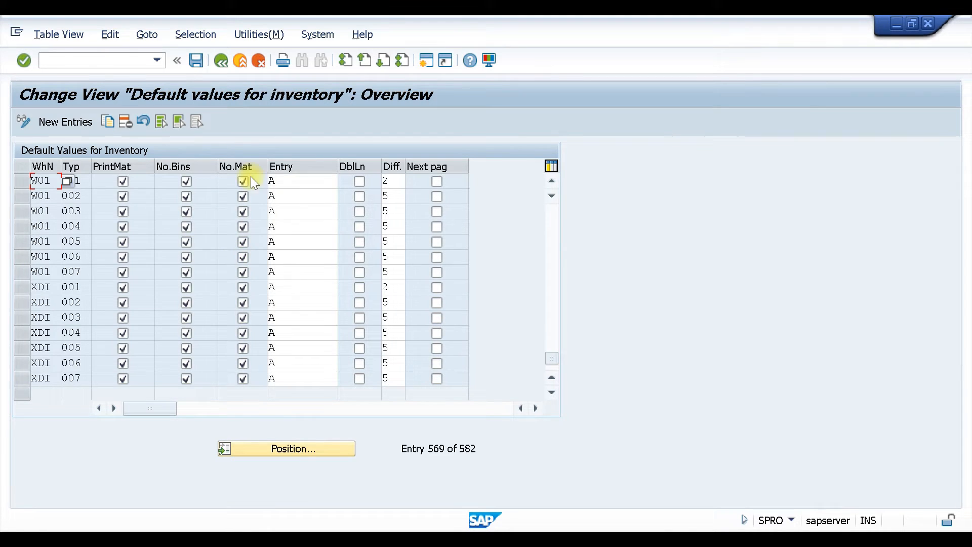
Set the Diff. value of warehouse W01, storage type 001 to 5, save the table and return to the IMG
click(79, 182)
click(295, 181)
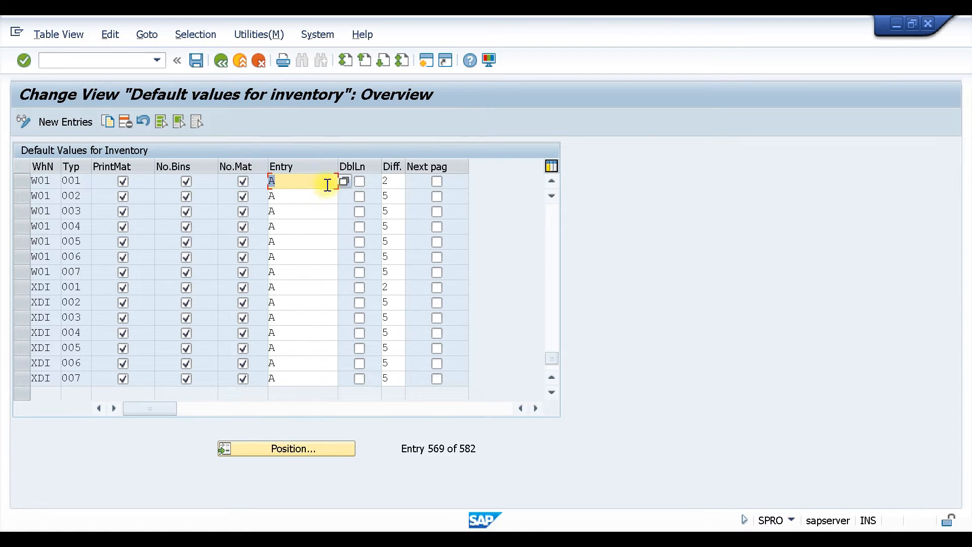
click(398, 181)
text(2)
click(400, 180)
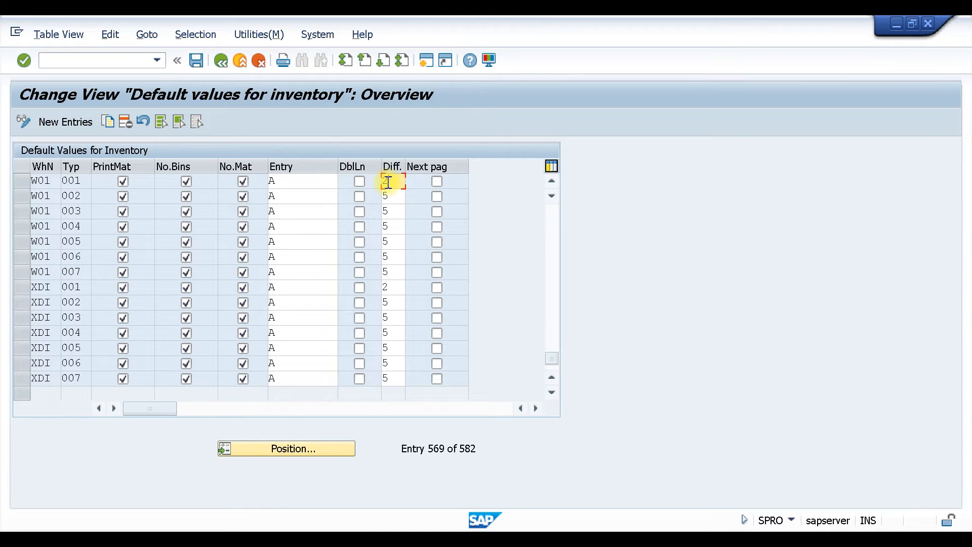
key(BackSpace)
text(5)
key(ctrl+s)
click(298, 287)
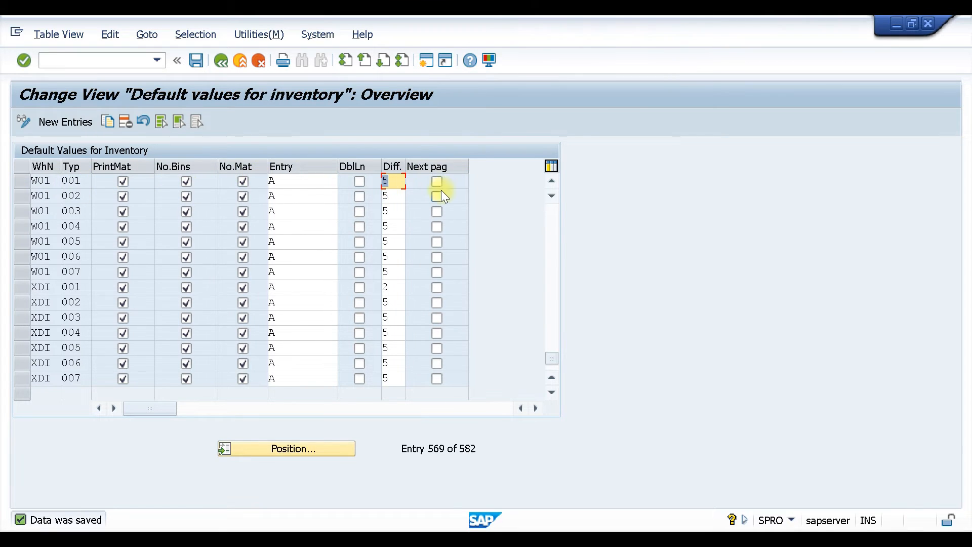
click(217, 59)
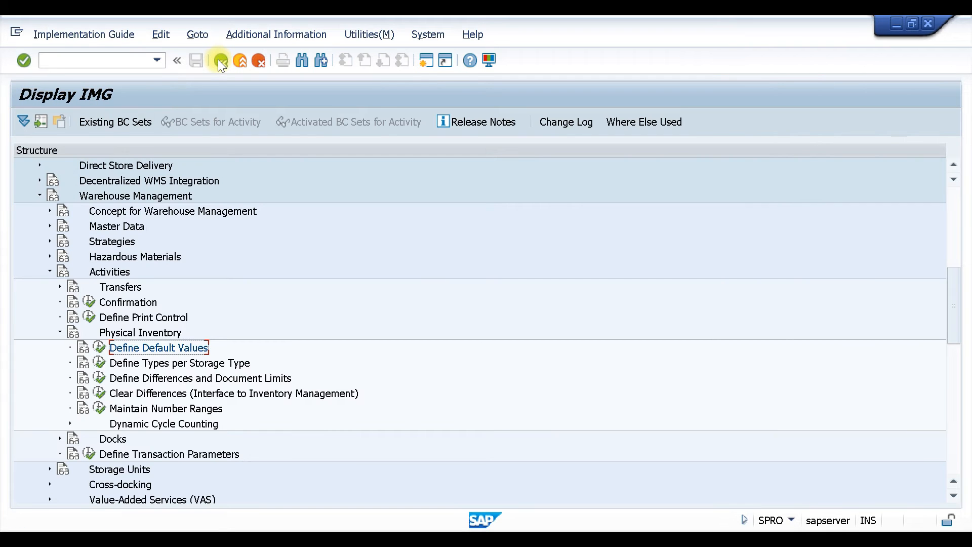
Open Define Types per Storage Type and position the table at warehouse number W01, storage type 001
click(99, 363)
click(262, 447)
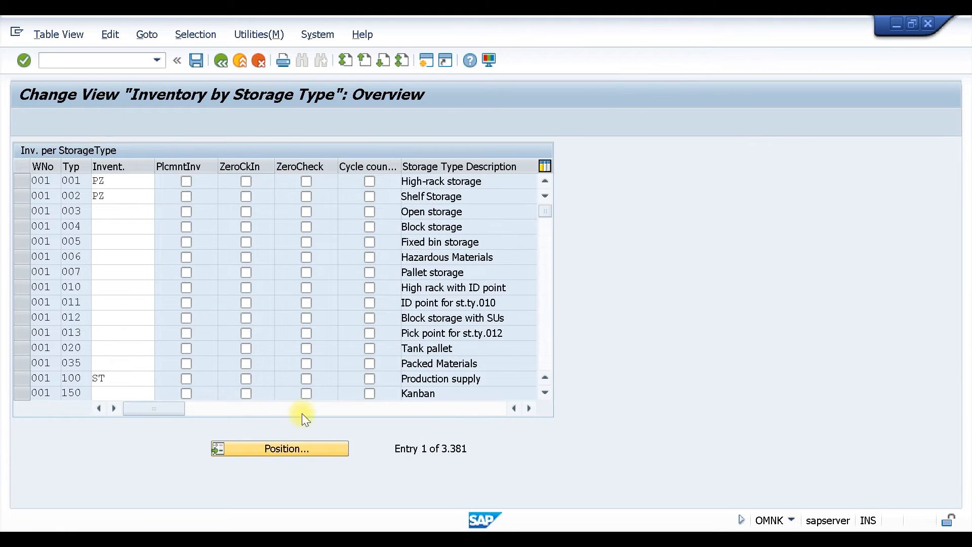
text(w01)
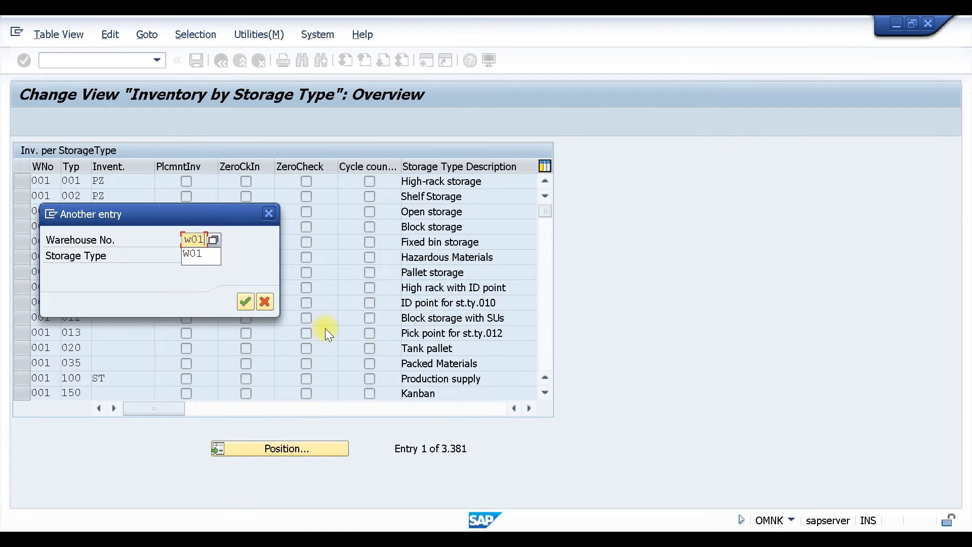
key(Tab)
text(001)
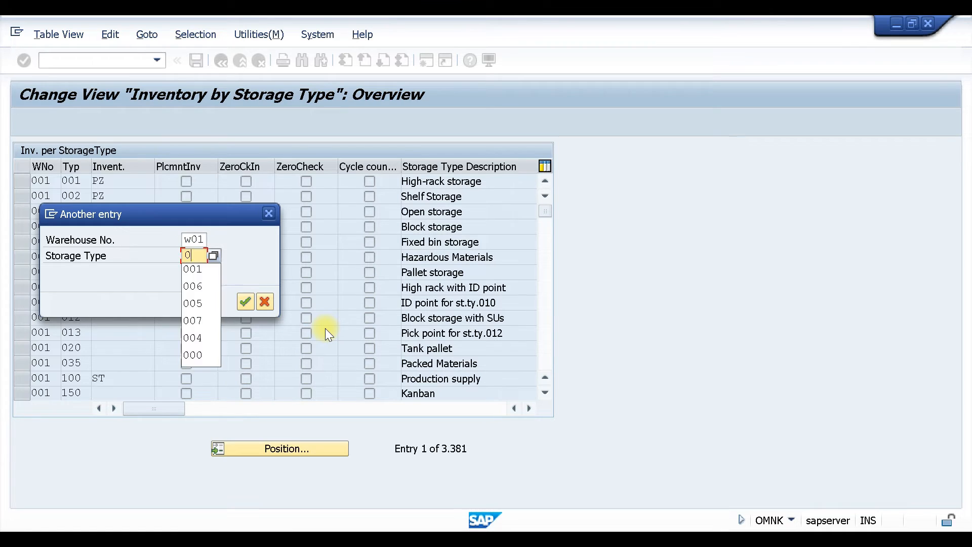
key(Return)
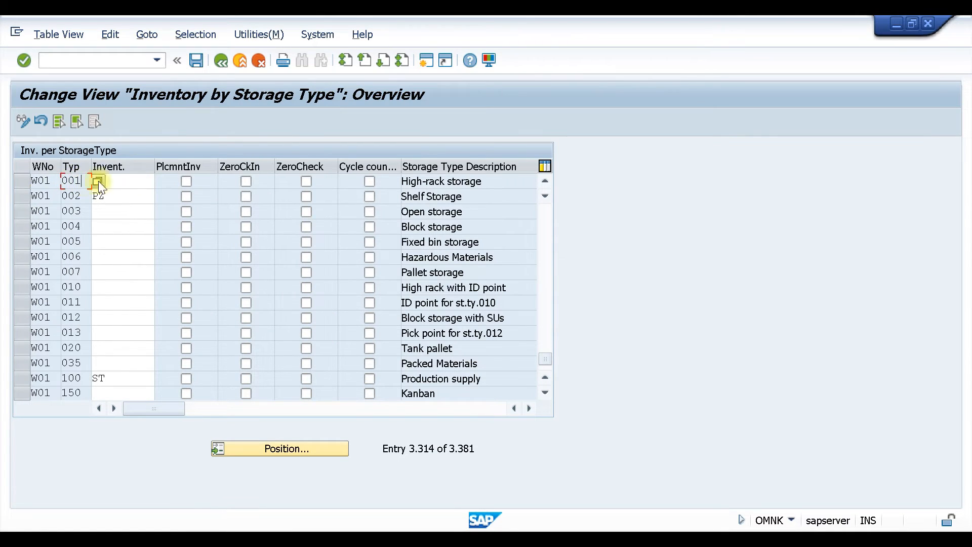
Review the available inventory methods for storage type 001 of warehouse W01 without changing the entry, and return to the IMG
click(99, 180)
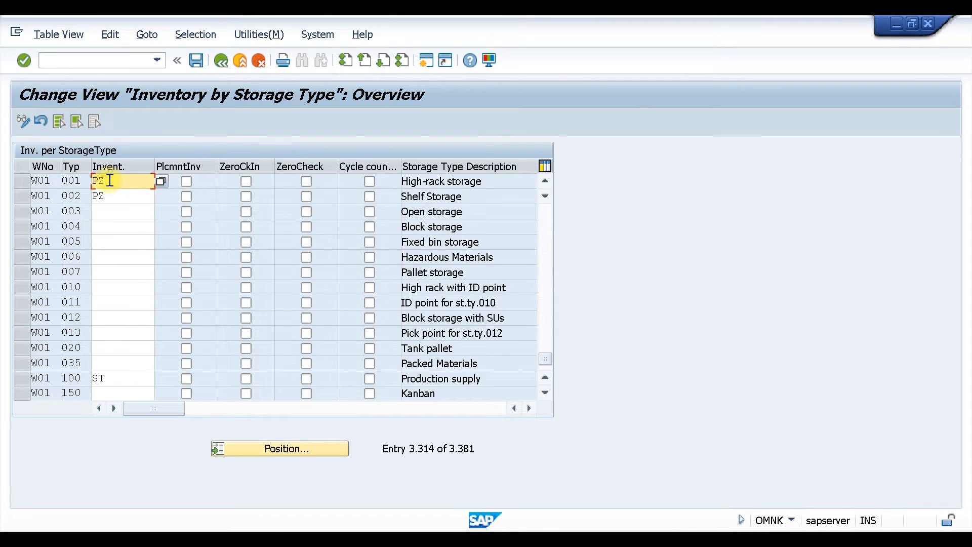
click(160, 181)
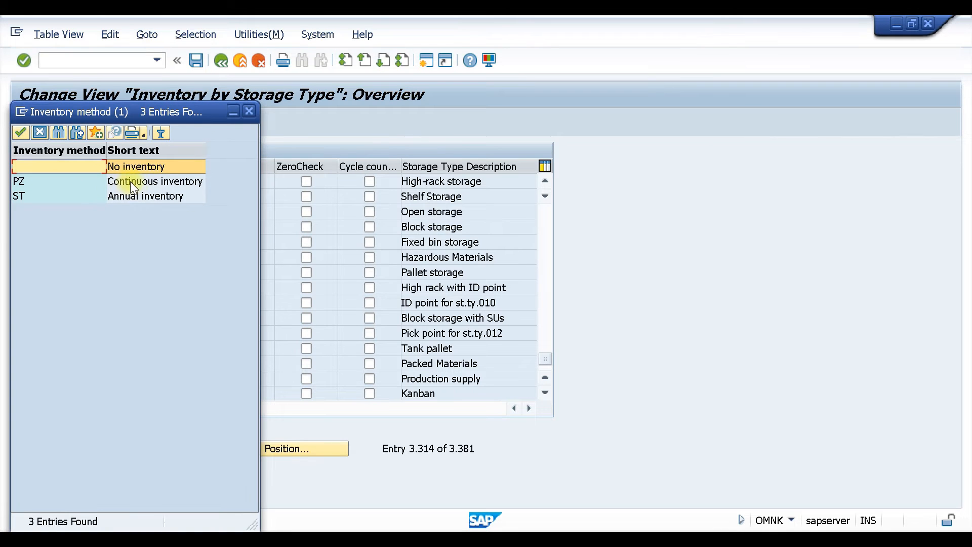
click(177, 181)
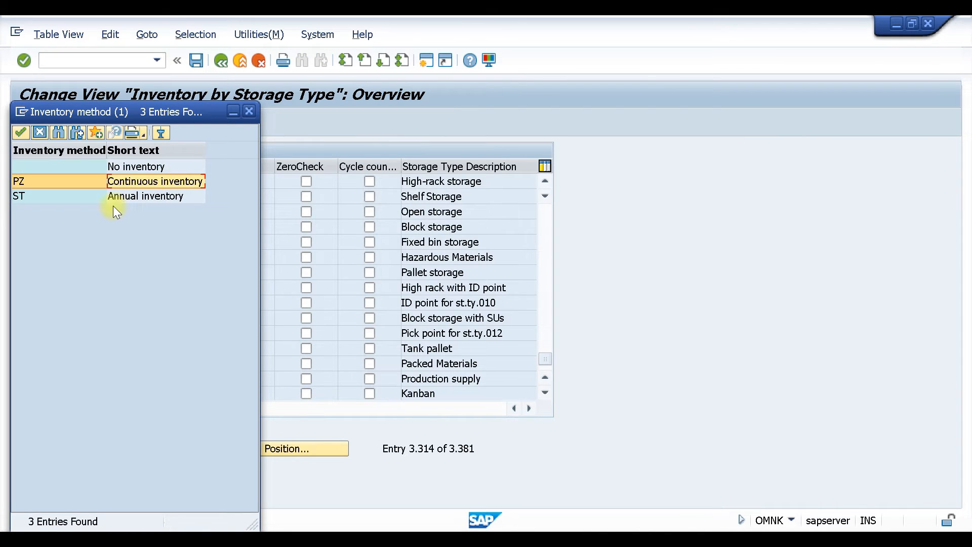
click(144, 198)
click(145, 169)
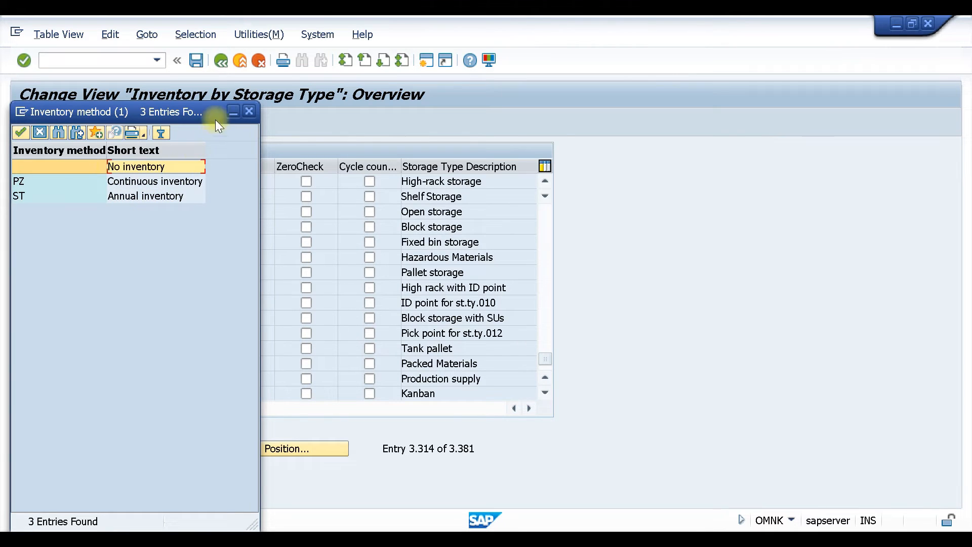
click(249, 112)
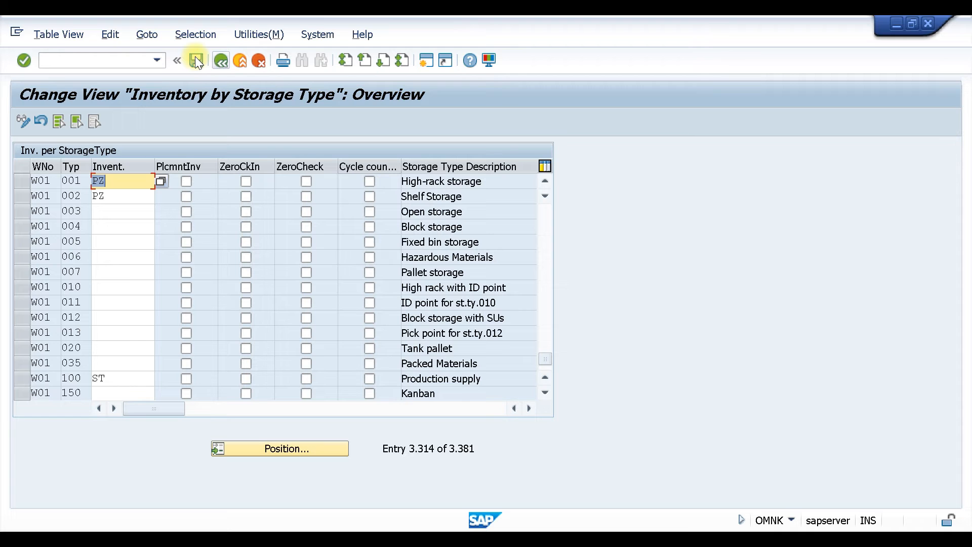
click(218, 60)
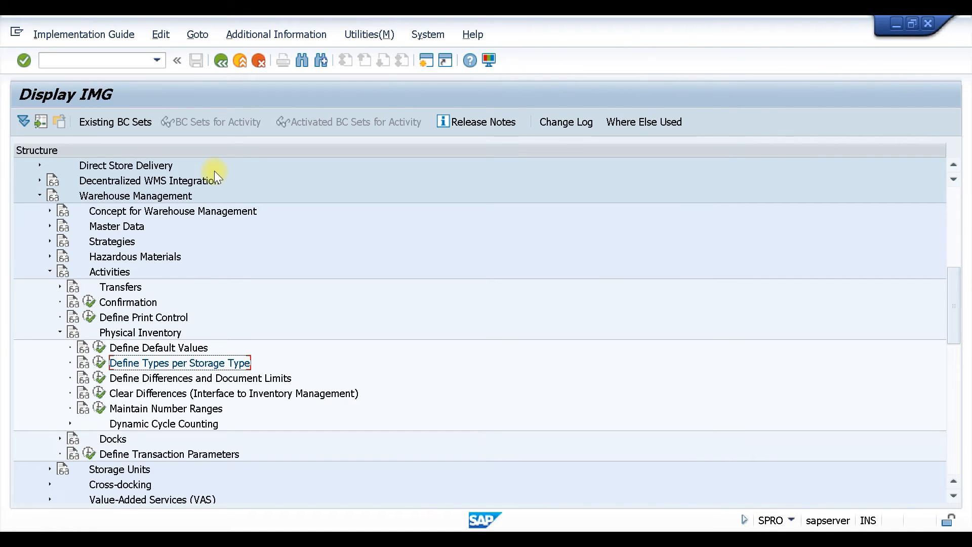
Open Define Differences and Document Limits and position the table at warehouse number W01
click(99, 378)
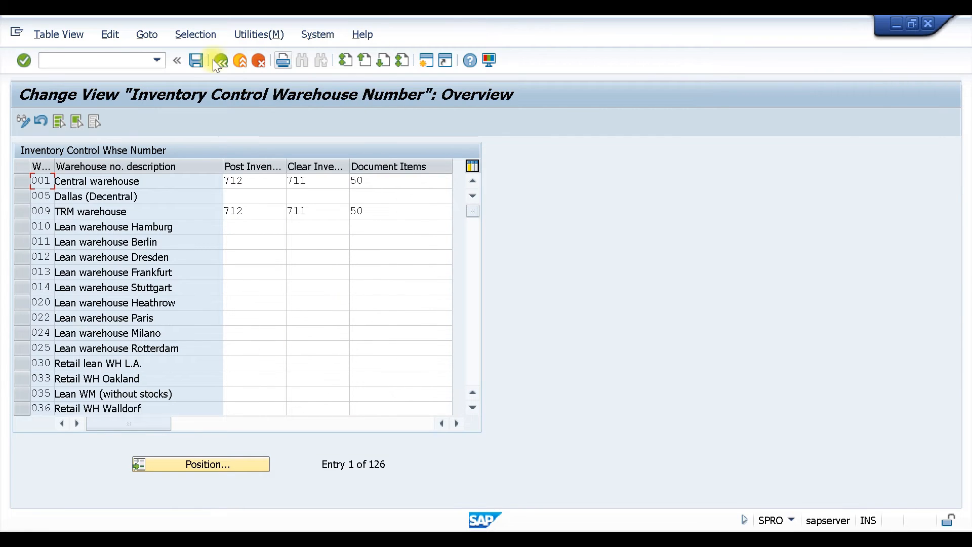
click(176, 464)
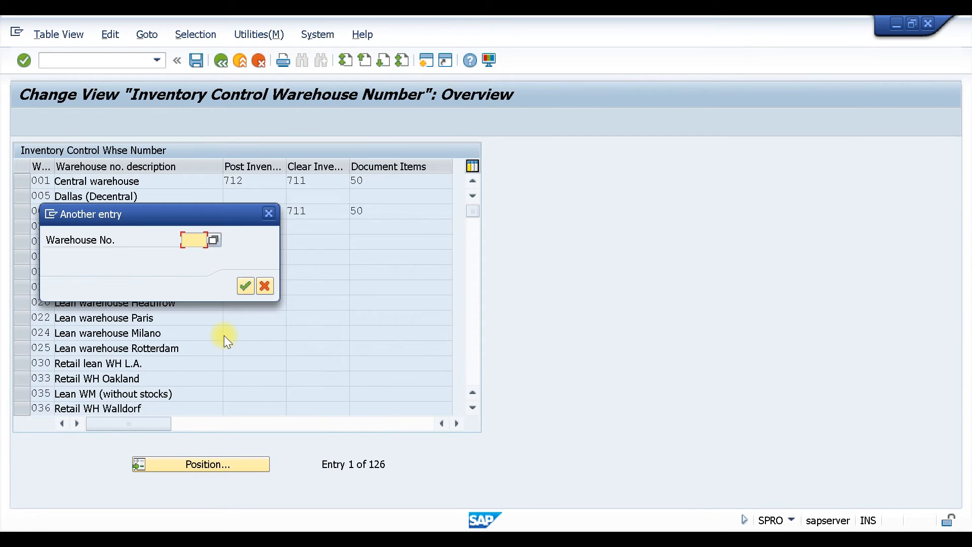
text(W01)
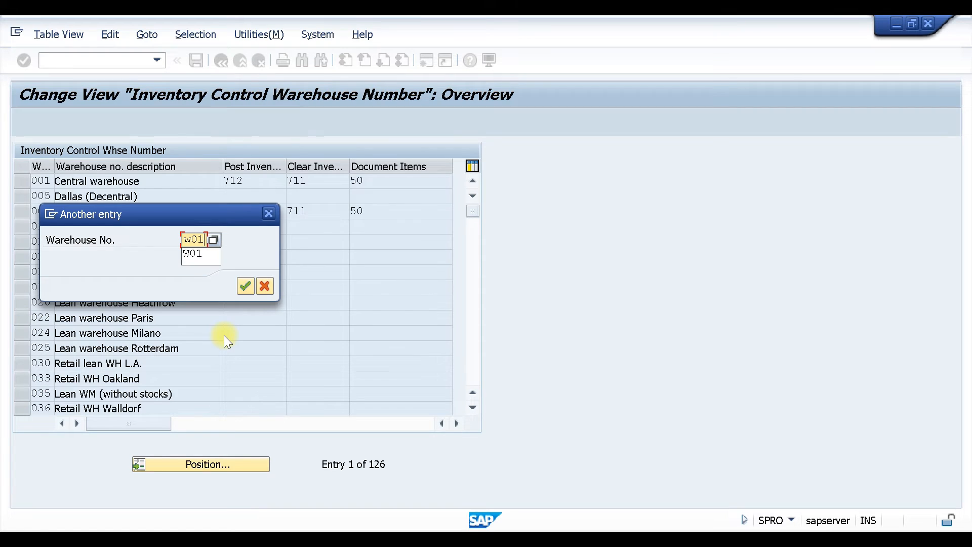
key(Return)
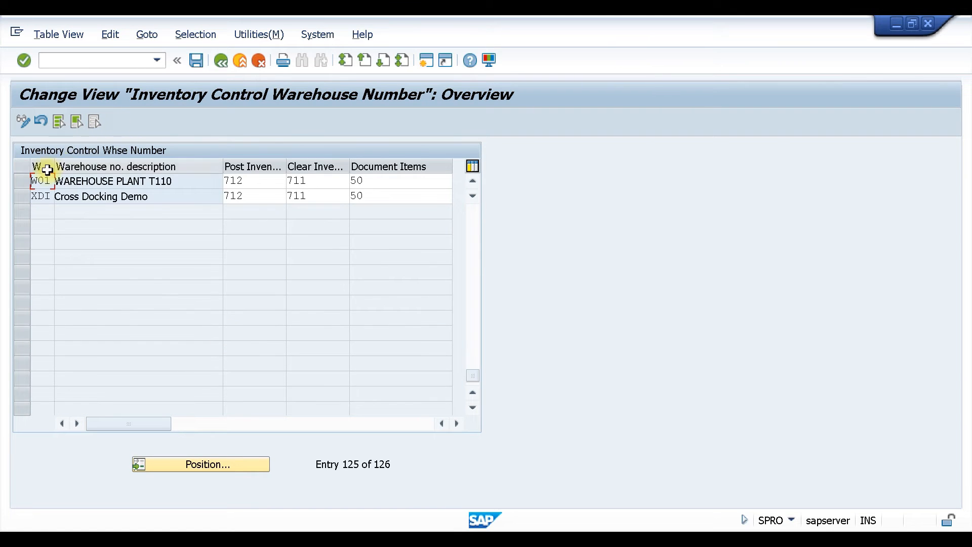
Check the post inventory and clear inventory movement types and the document item limit of warehouse W01, and return to the IMG
click(253, 182)
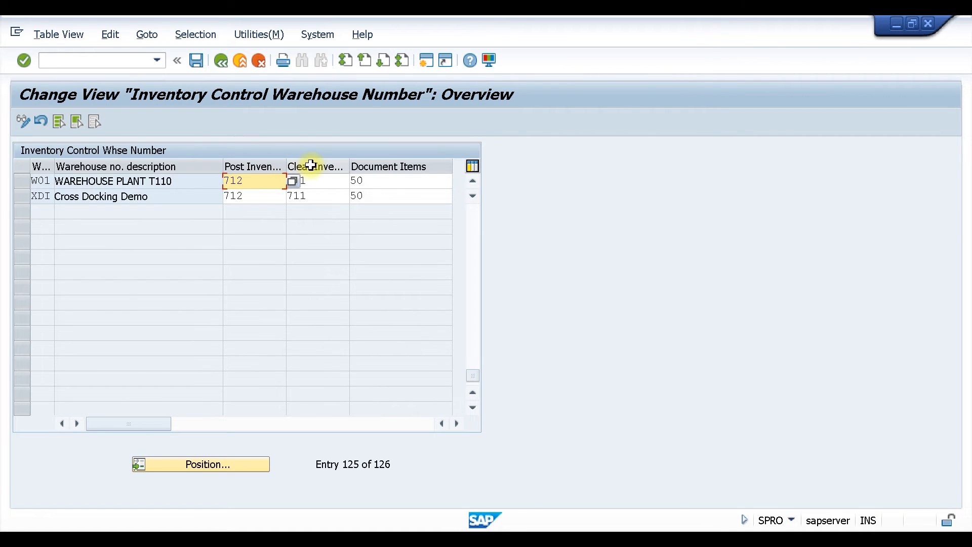
click(325, 183)
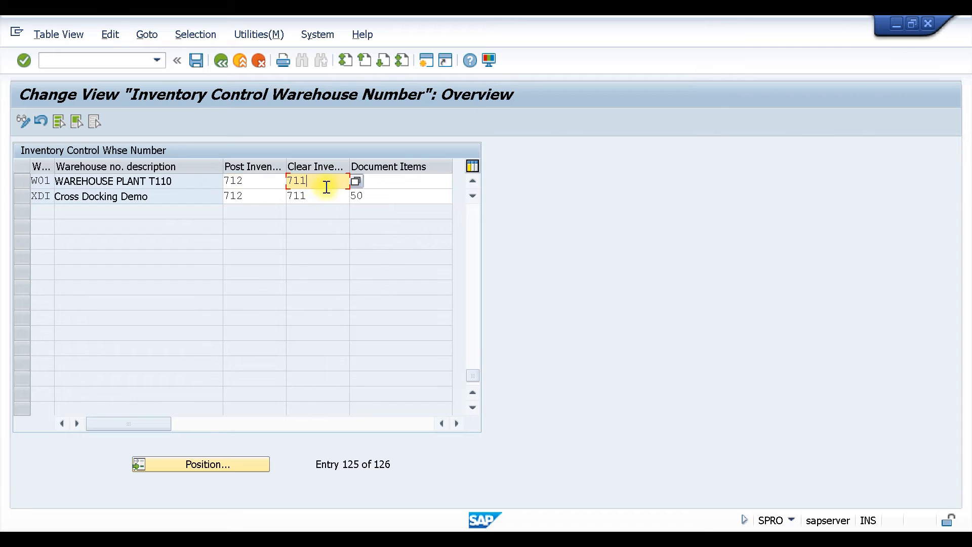
click(377, 181)
text(50)
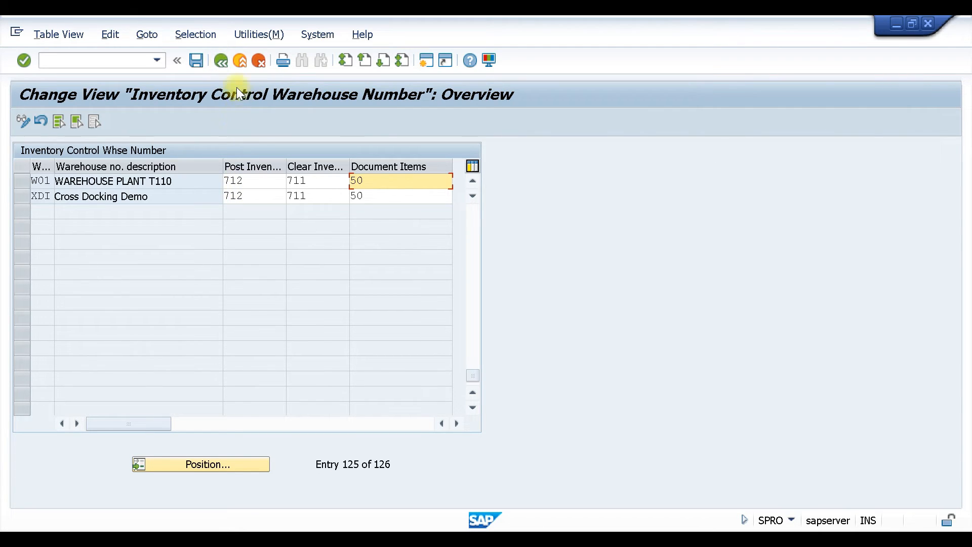
click(221, 60)
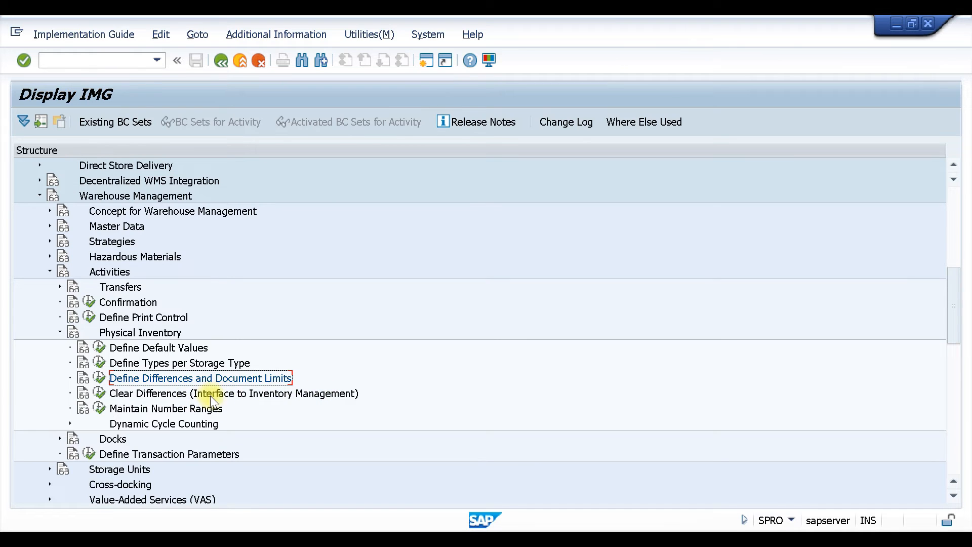
Open MM-IM Movement Types for Clearing Inventory under Clear Differences and position the table at warehouse number W01
click(99, 393)
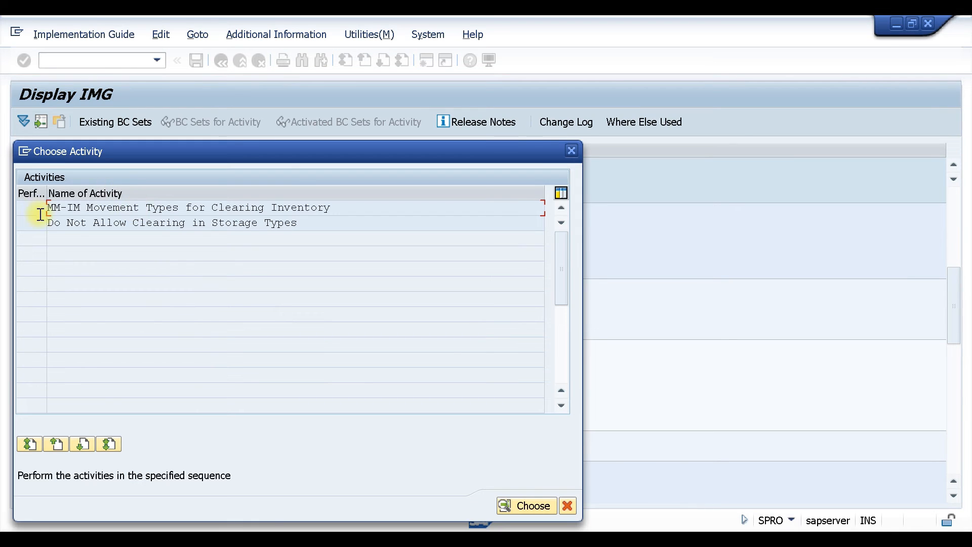
double_click(135, 208)
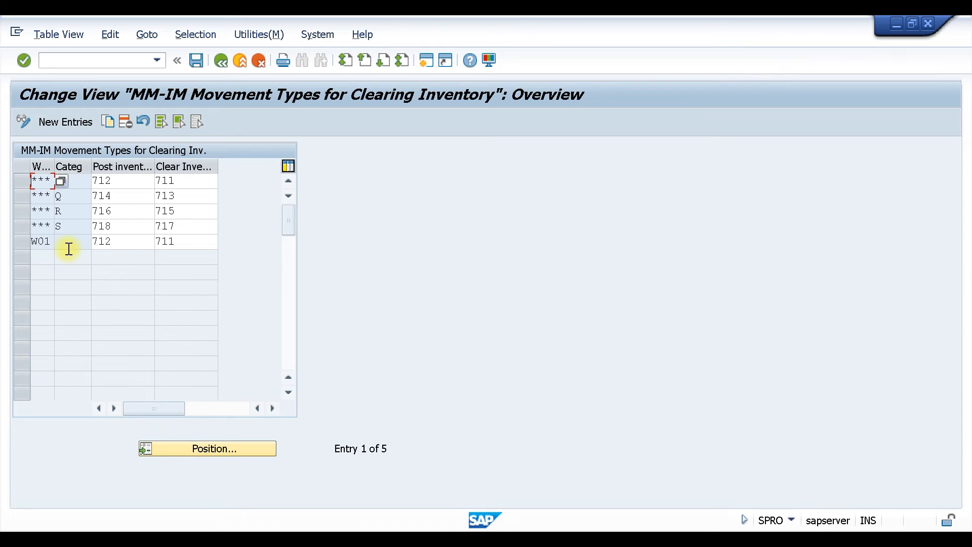
click(214, 449)
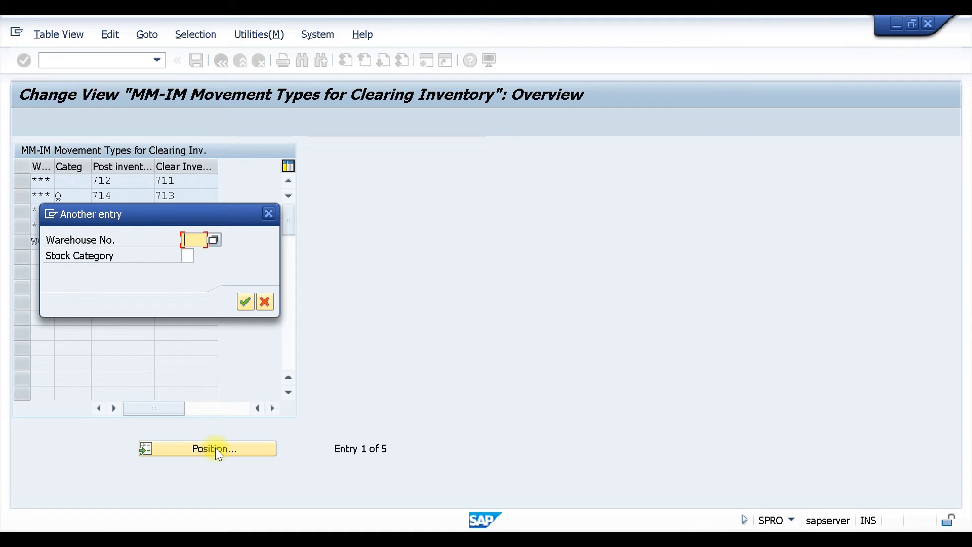
text(W01)
key(Return)
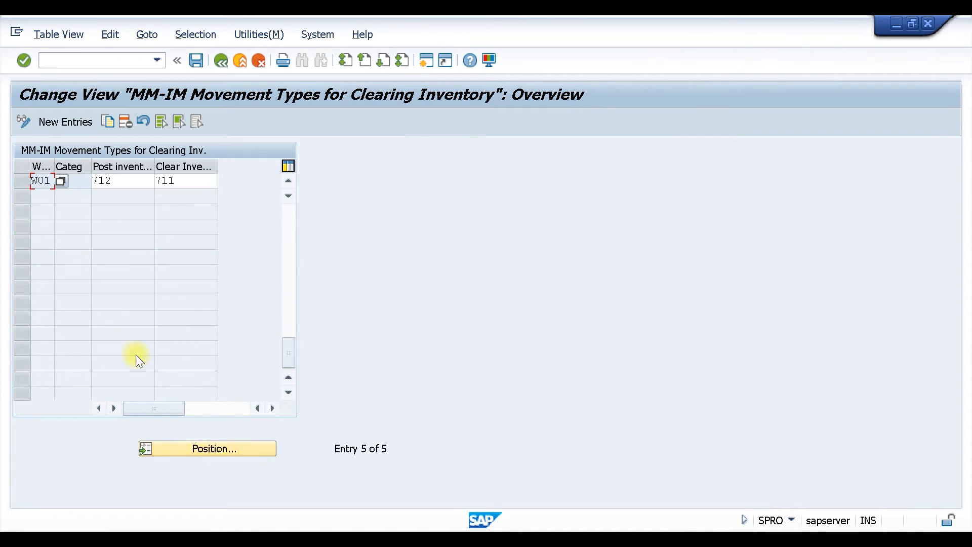
Go back to the first table entries and look up the meanings of the available stock categories without changing the entry
scroll(140, 323, up, 2)
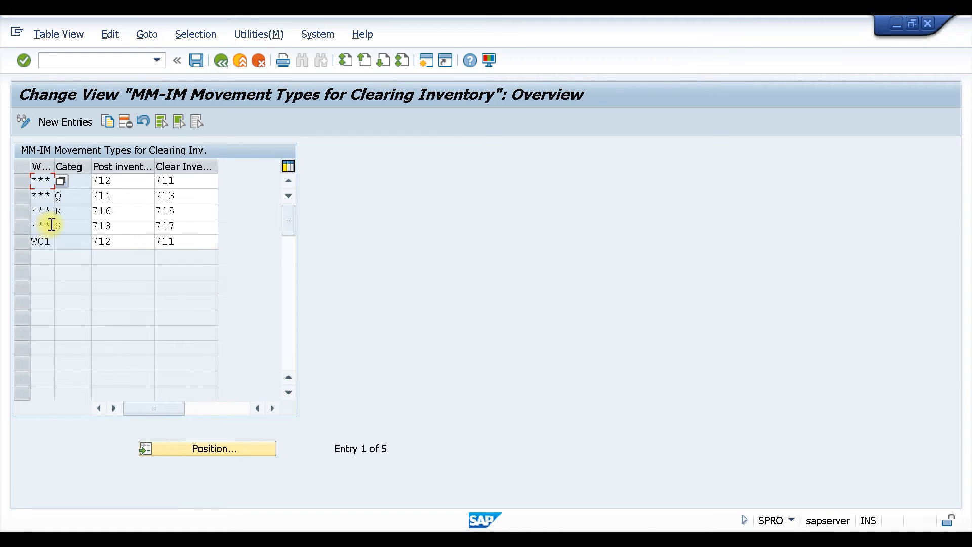
click(79, 180)
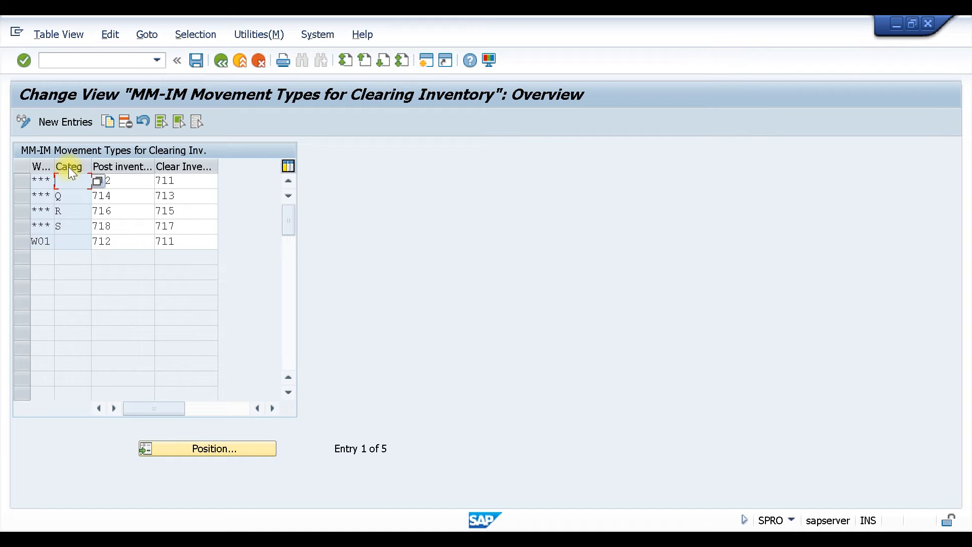
click(99, 179)
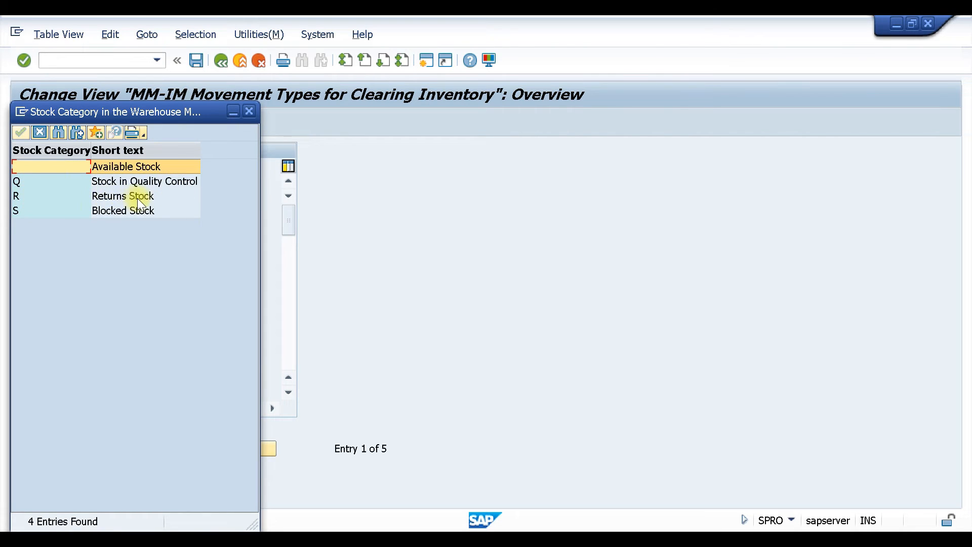
click(251, 112)
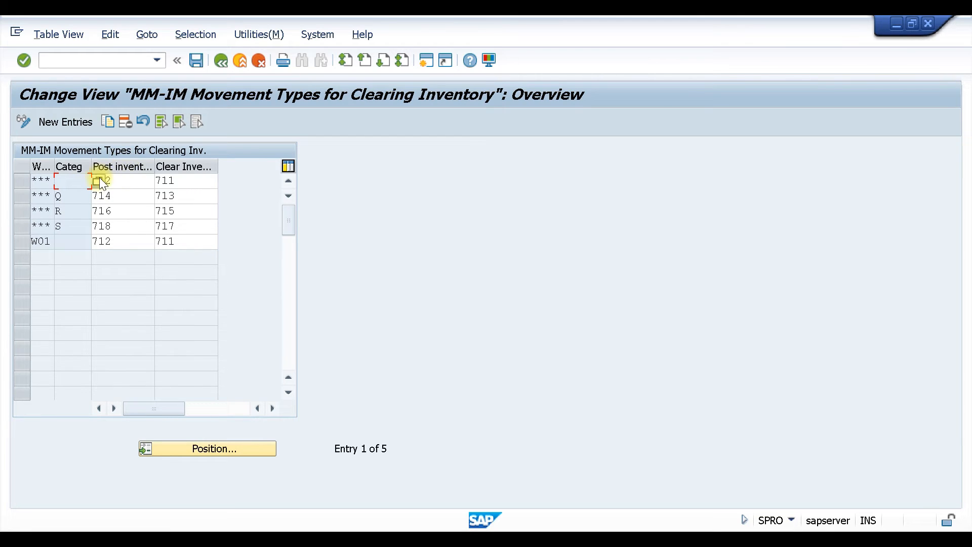
Check the post and clear inventory movement types for available, quality control and returns stock, and return to the IMG
click(132, 241)
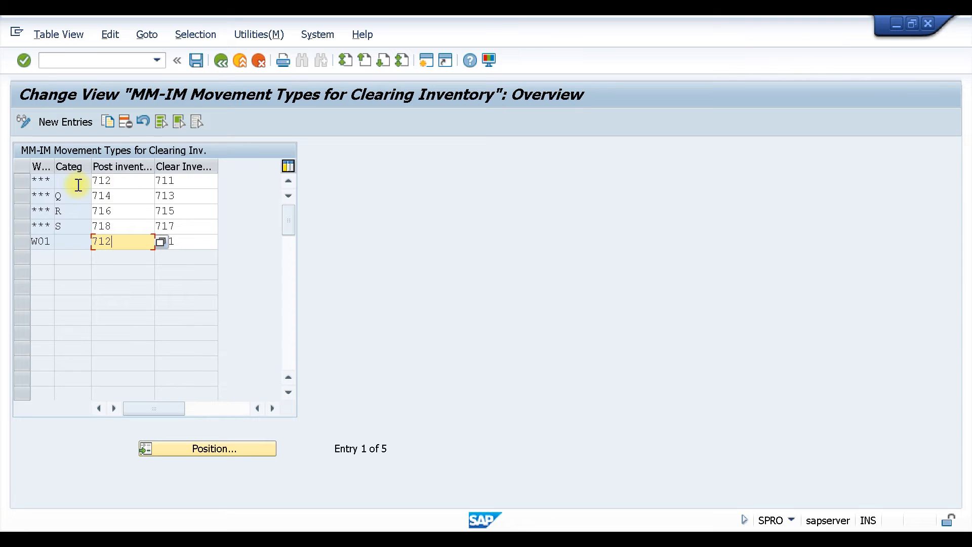
click(125, 181)
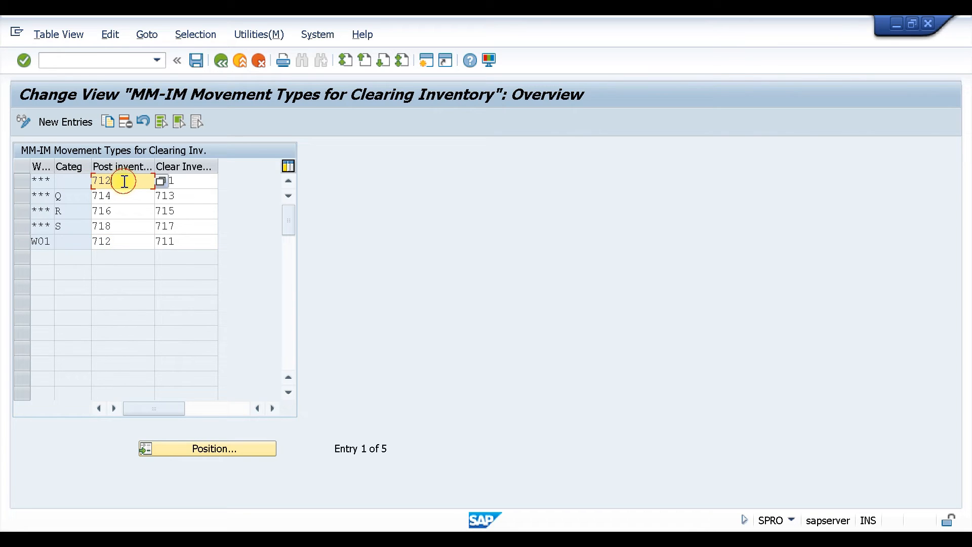
click(189, 181)
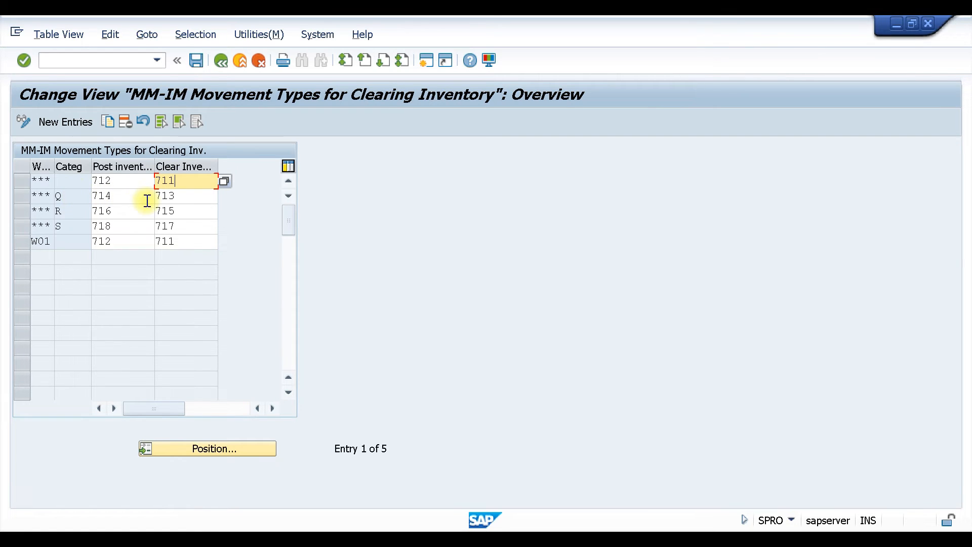
click(124, 197)
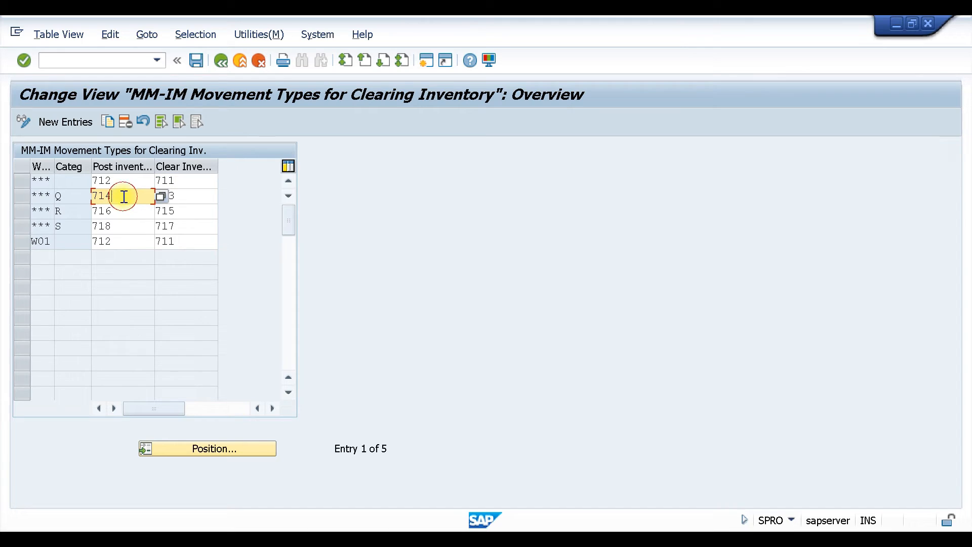
click(181, 194)
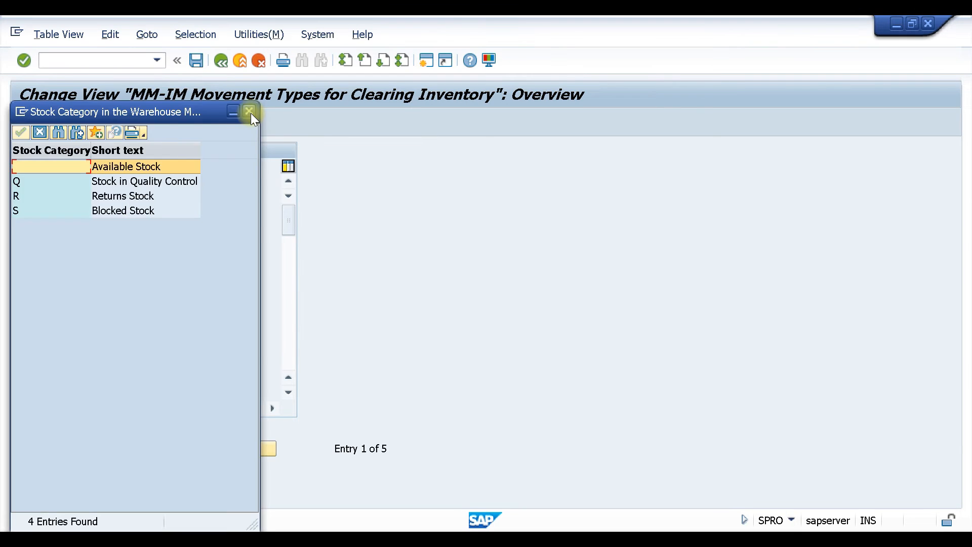
click(251, 113)
click(74, 214)
click(120, 211)
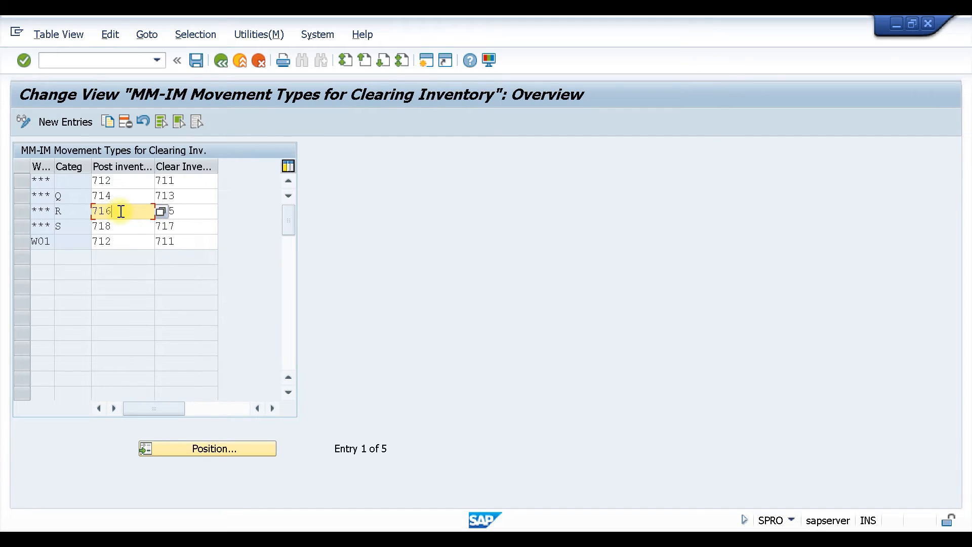
click(182, 211)
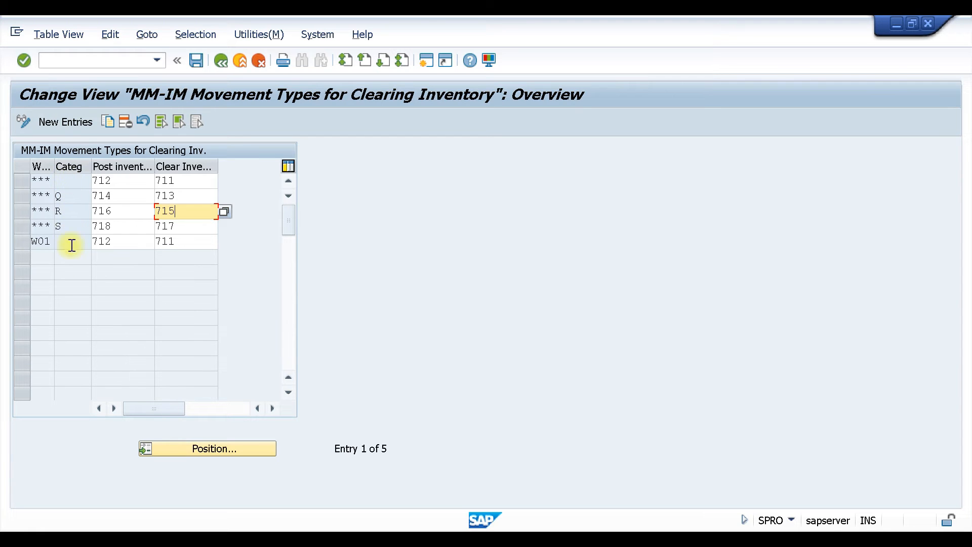
click(226, 61)
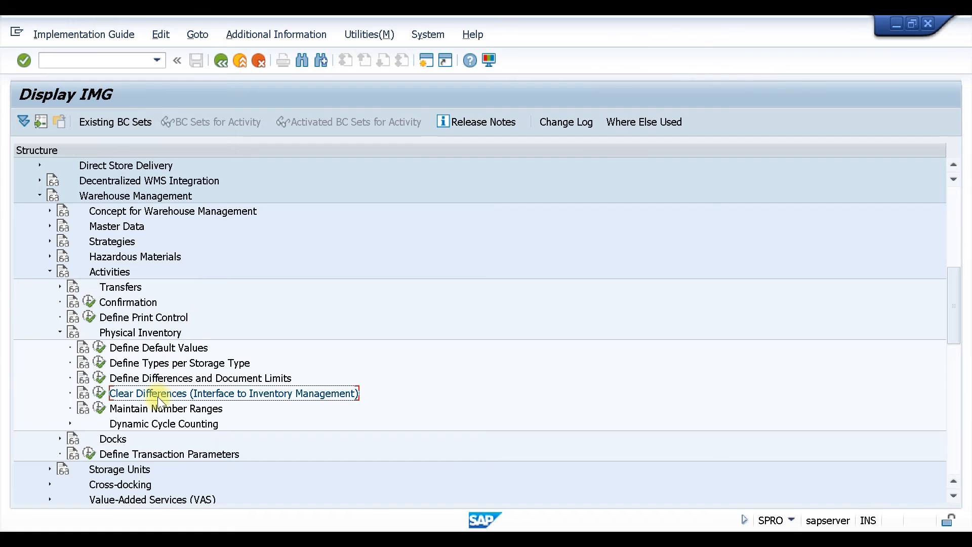
Open Maintain Number Ranges, review the inventory number range intervals of warehouse W01, and return to the number ranges overview
click(99, 409)
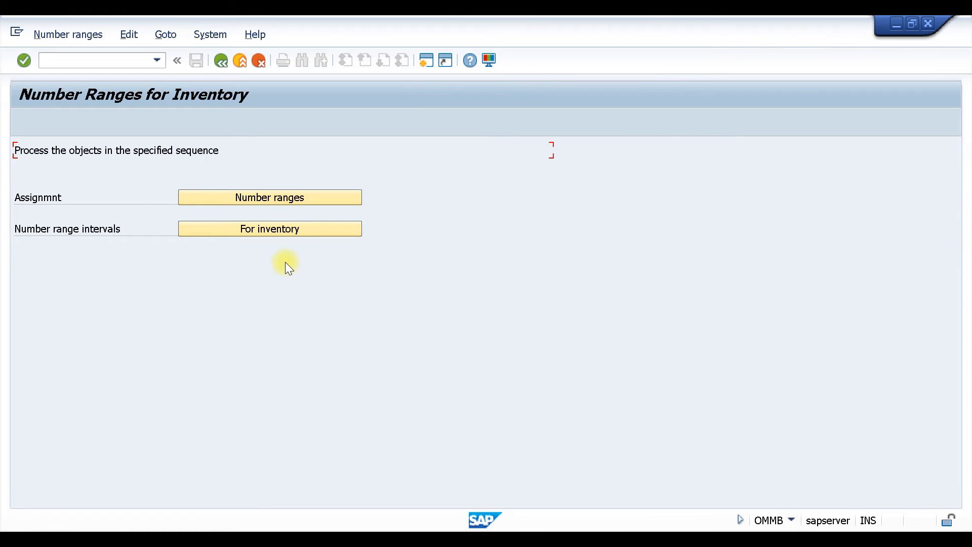
click(254, 229)
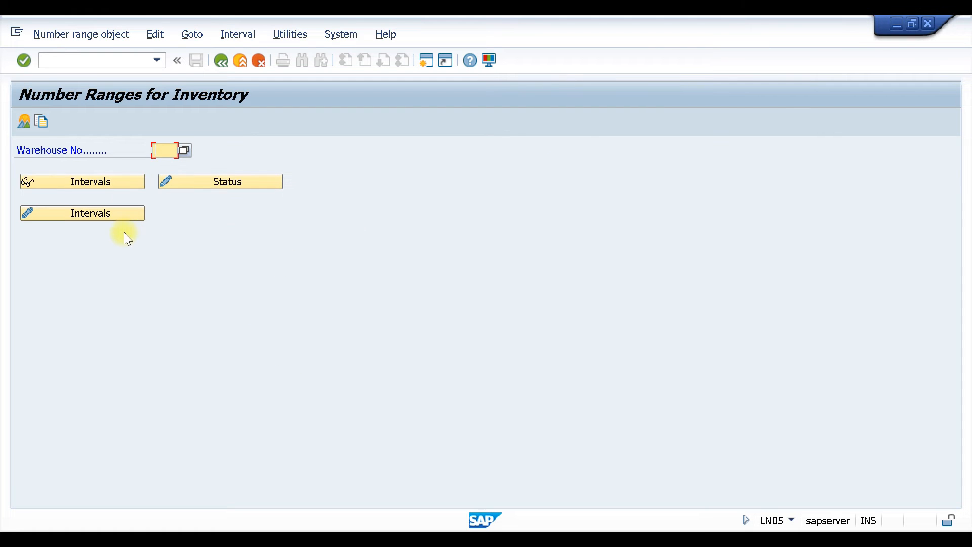
click(185, 148)
click(176, 165)
click(108, 221)
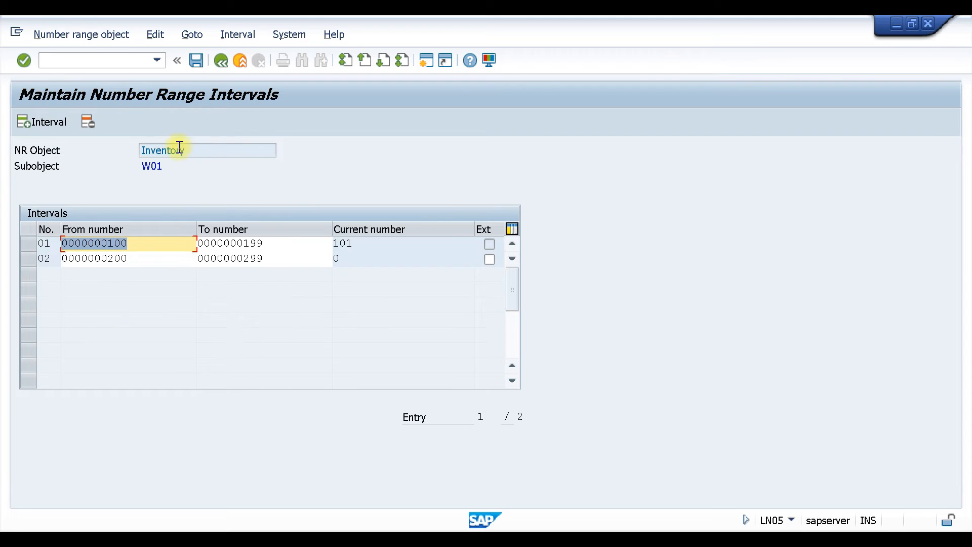
click(221, 60)
click(221, 60)
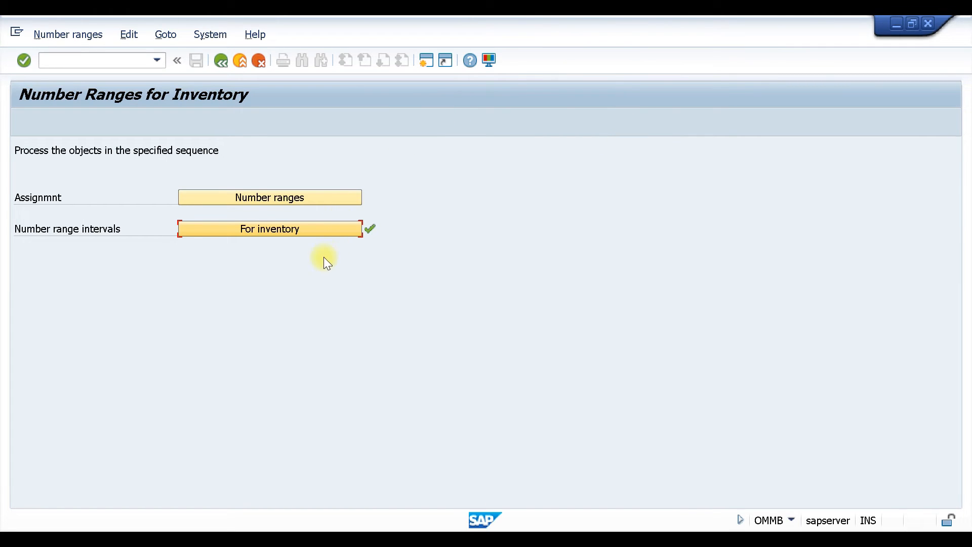
Open the Stock per Material report with the transaction code /nls24
click(79, 59)
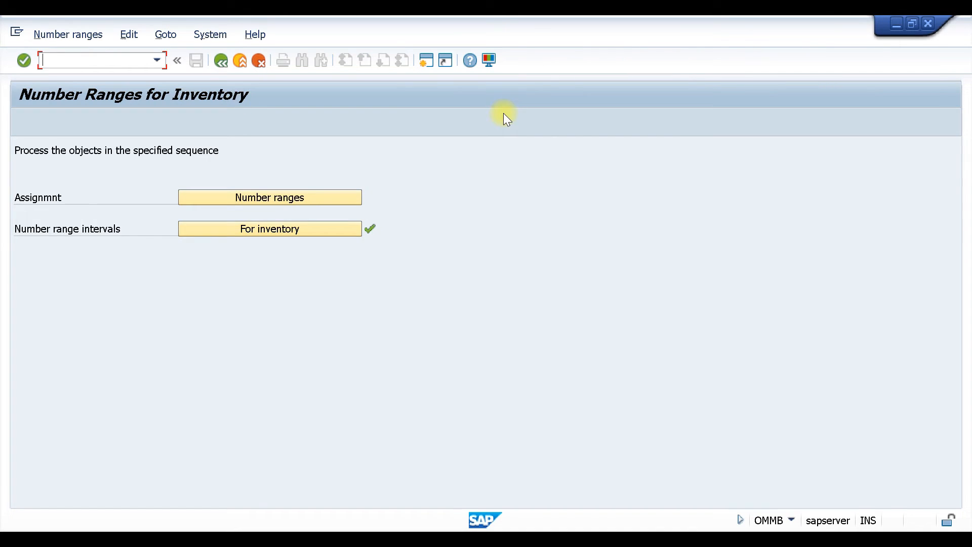
text(/nls24)
key(Return)
Display the bin stock of material 1287 in warehouse W01, plant T110
text(W01)
click(268, 197)
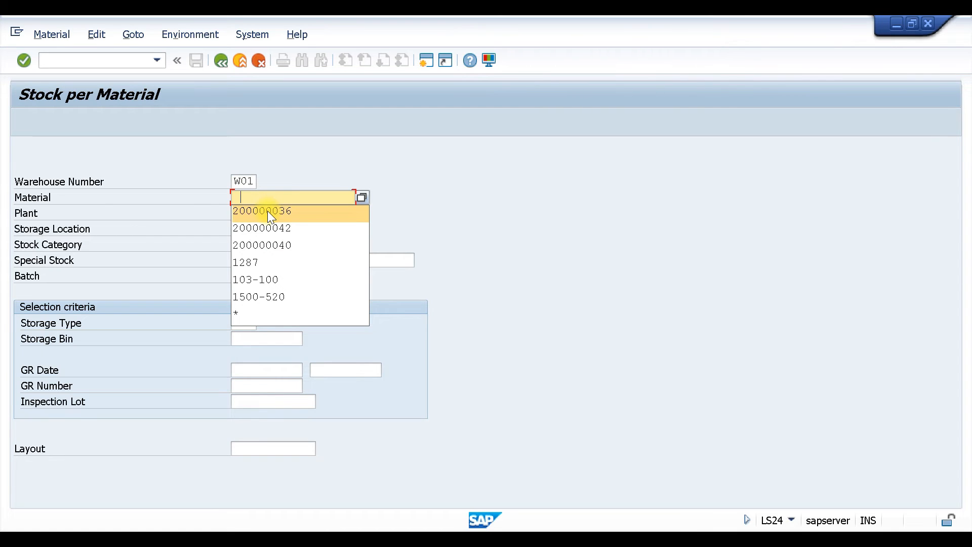
click(255, 263)
click(253, 212)
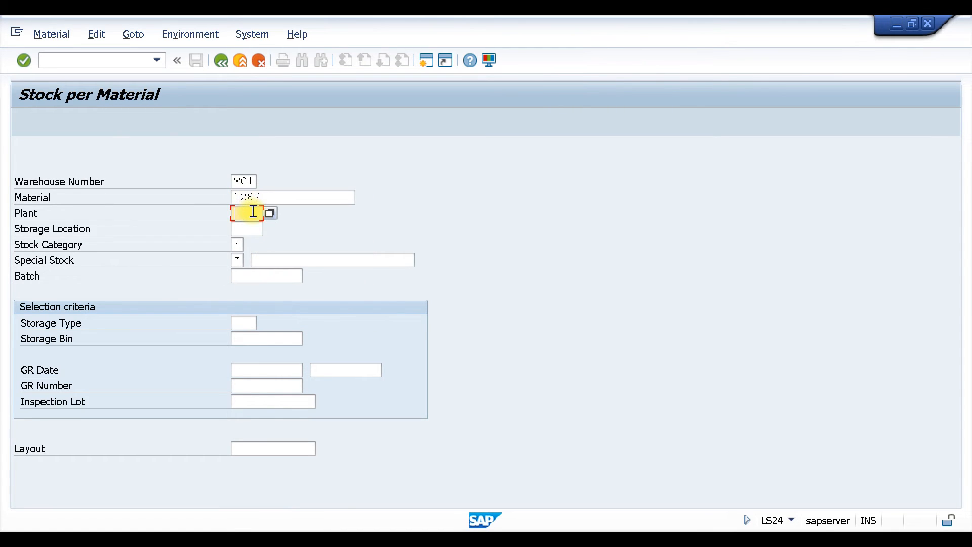
click(260, 232)
click(24, 61)
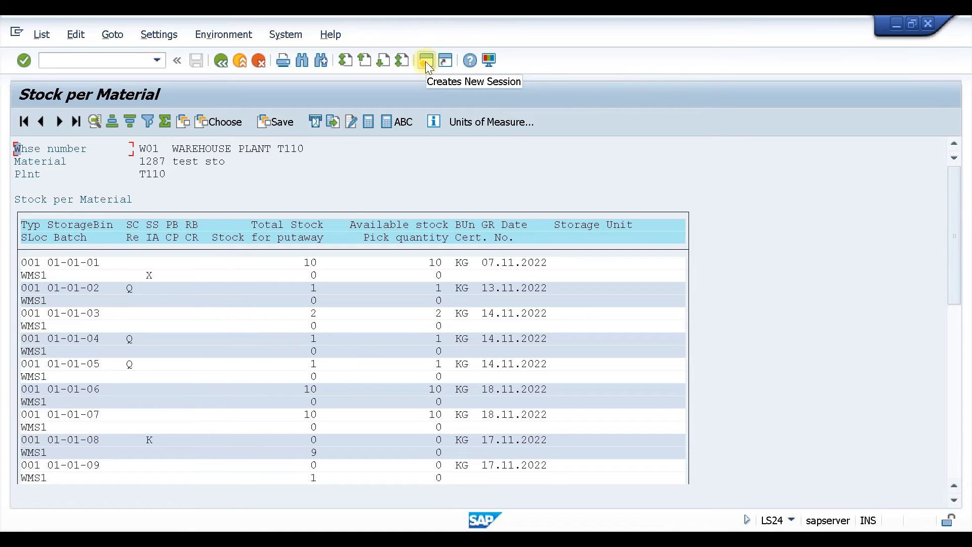
Open a new session and expand Logistics, Logistics Execution, Internal Whse Processes and Physical Inventory in the SAP menu
click(425, 62)
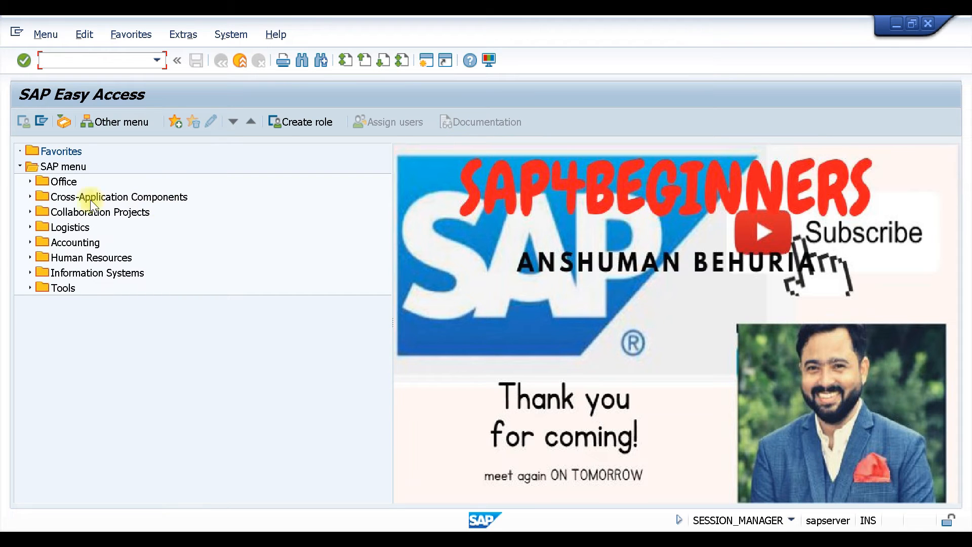
click(30, 226)
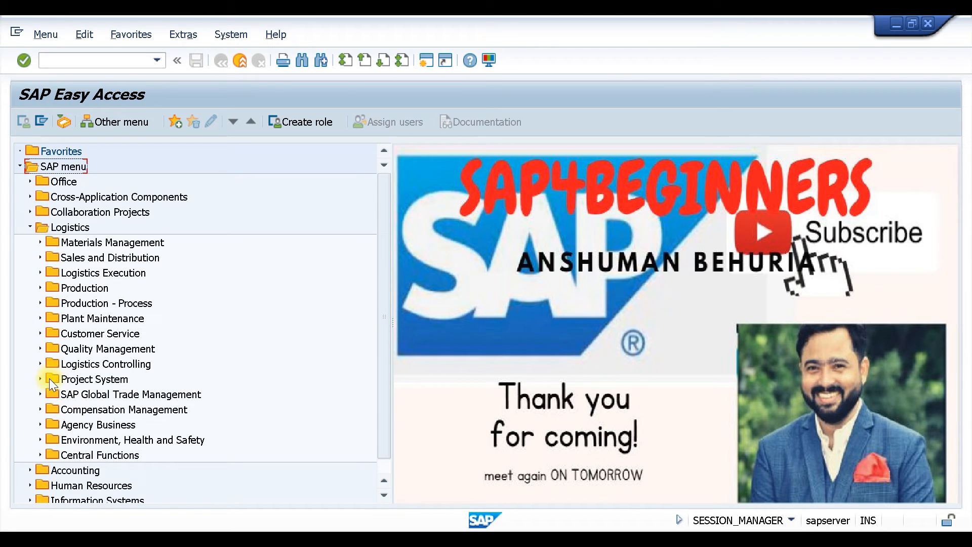
click(40, 272)
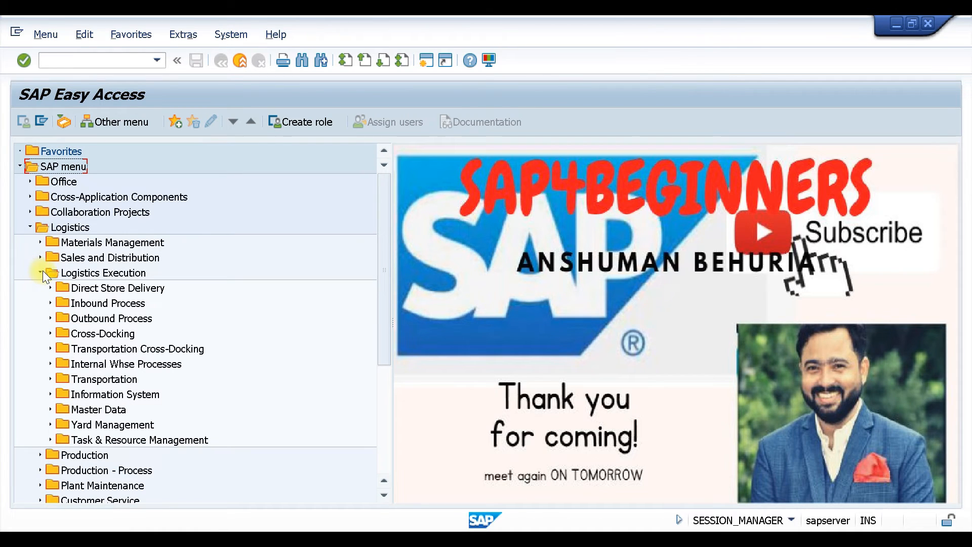
click(50, 363)
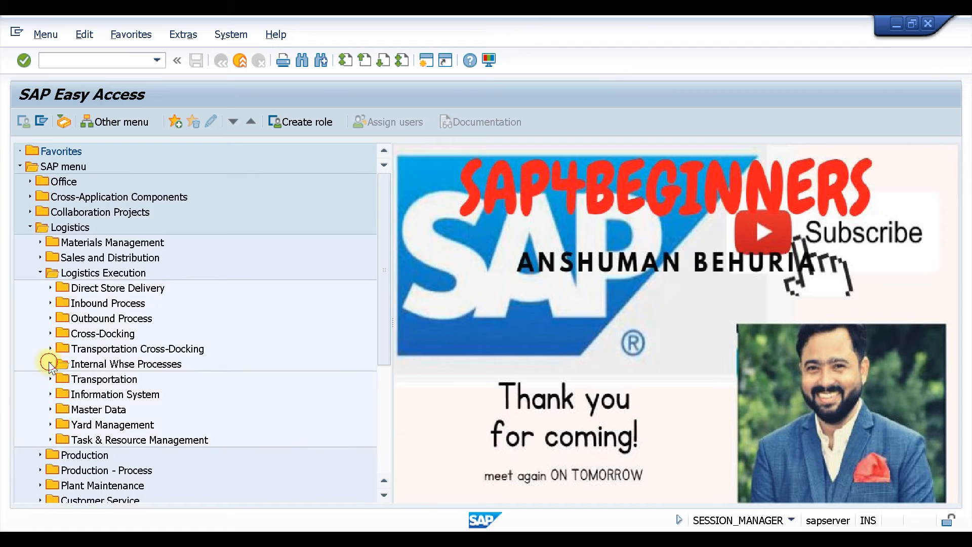
scroll(205, 259, down, 2)
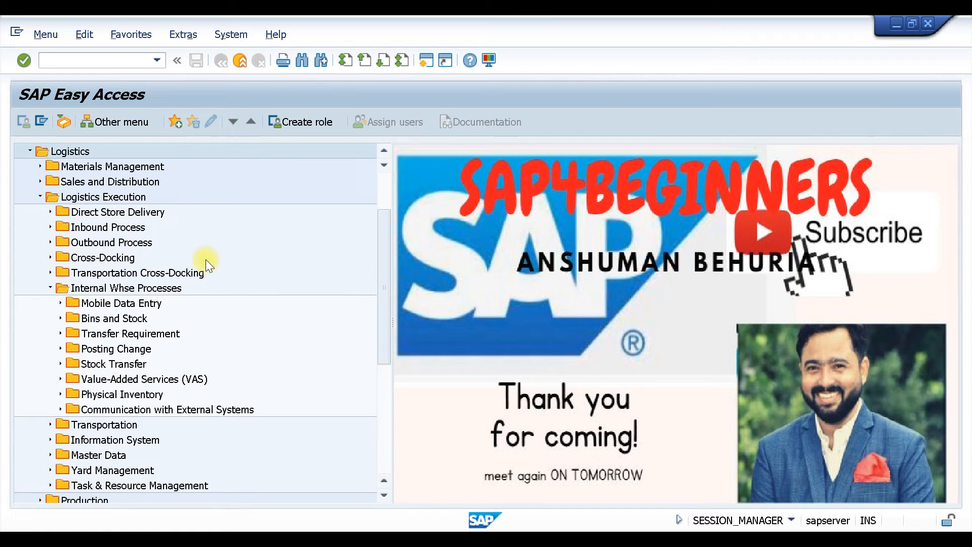
click(60, 394)
scroll(249, 277, down, 2)
scroll(249, 277, down, 2)
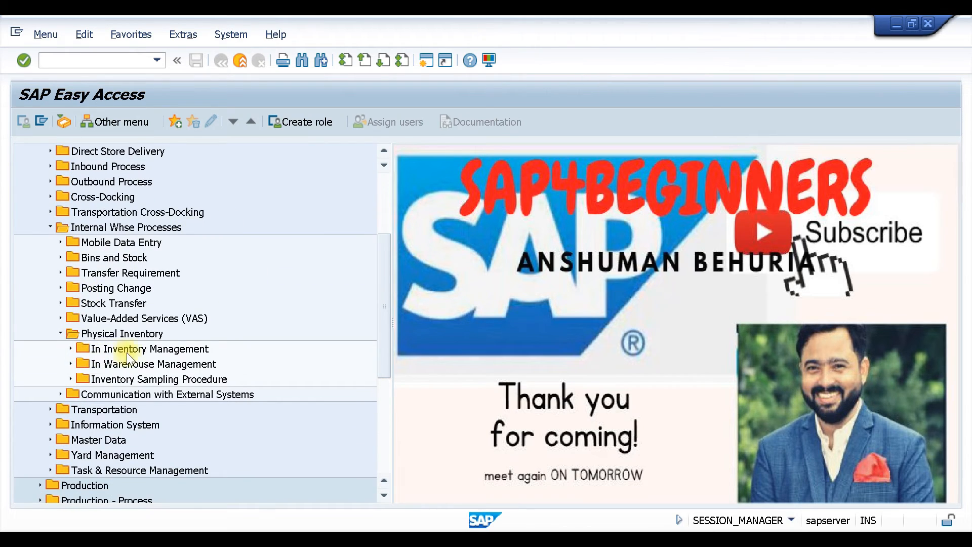
Under In Warehouse Management, start the manual creation of a physical inventory document
click(70, 363)
scroll(233, 304, down, 2)
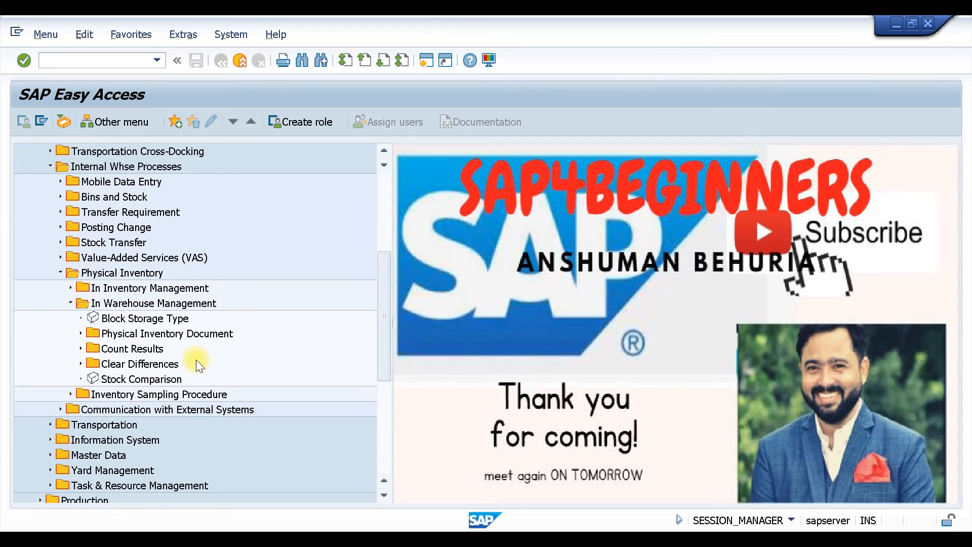
click(81, 333)
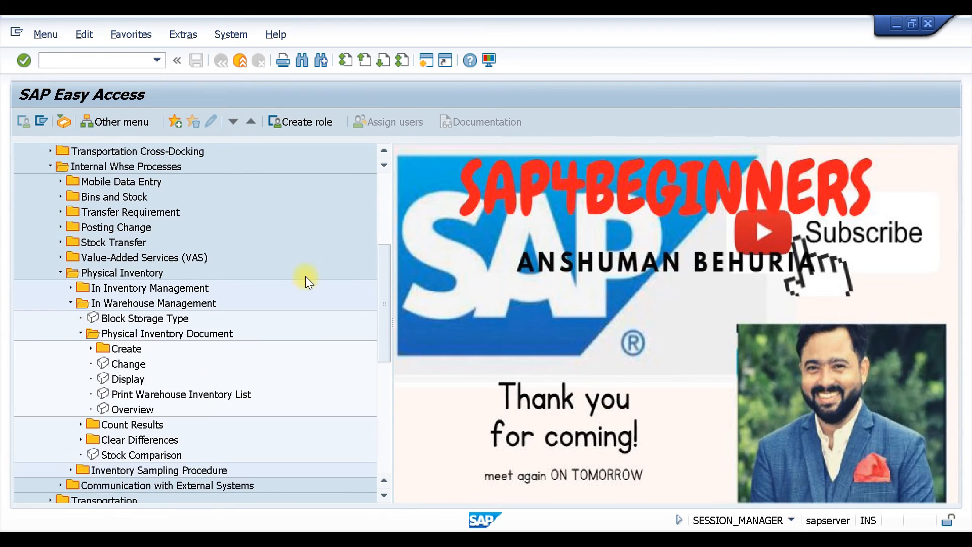
scroll(306, 276, down, 1)
click(91, 303)
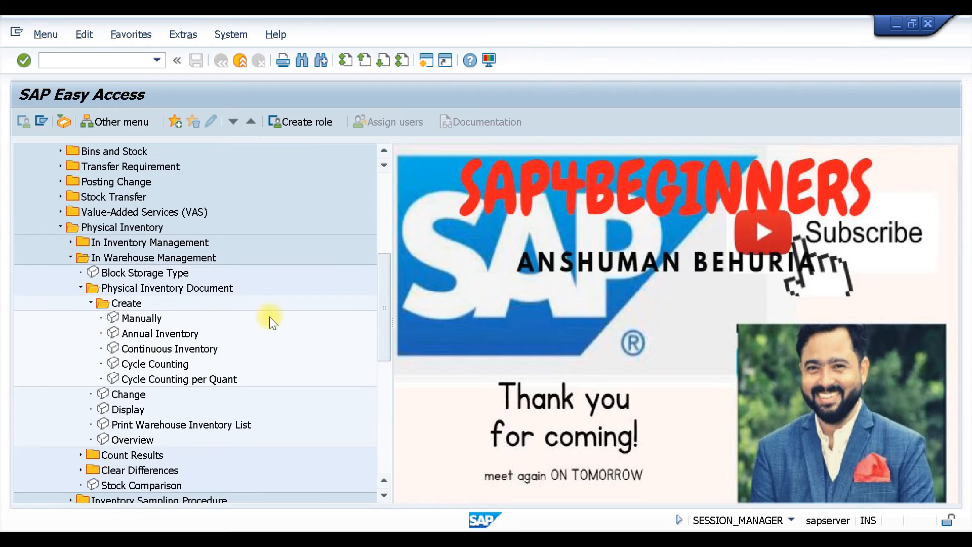
scroll(277, 286, down, 2)
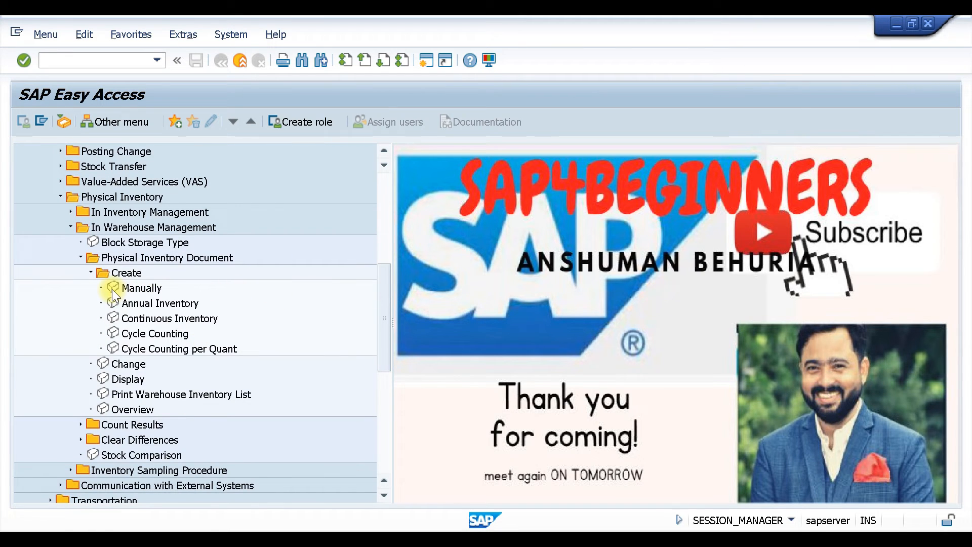
double_click(116, 288)
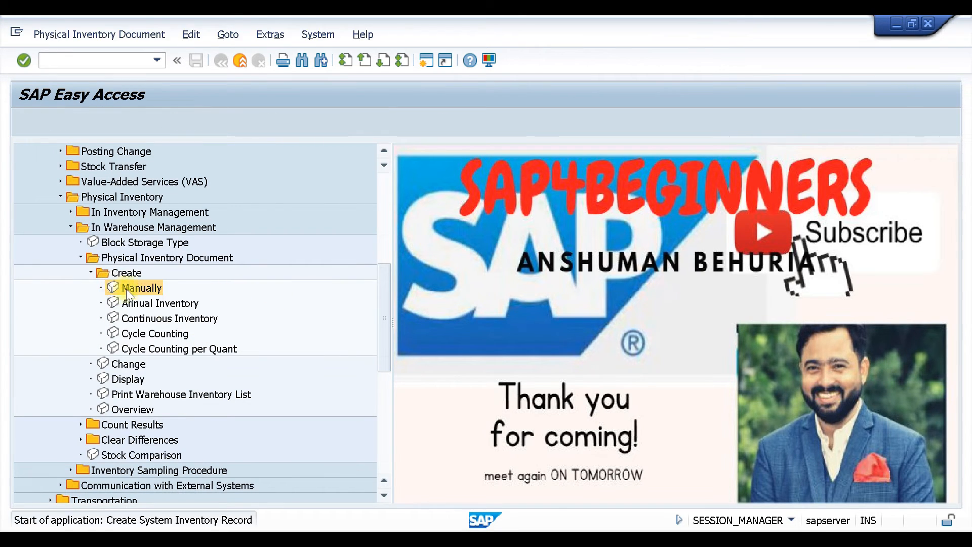
Start an inventory record for warehouse W01, storage type 001, with planned count date 12.12.2022, and open its item list
click(168, 199)
click(190, 197)
click(188, 215)
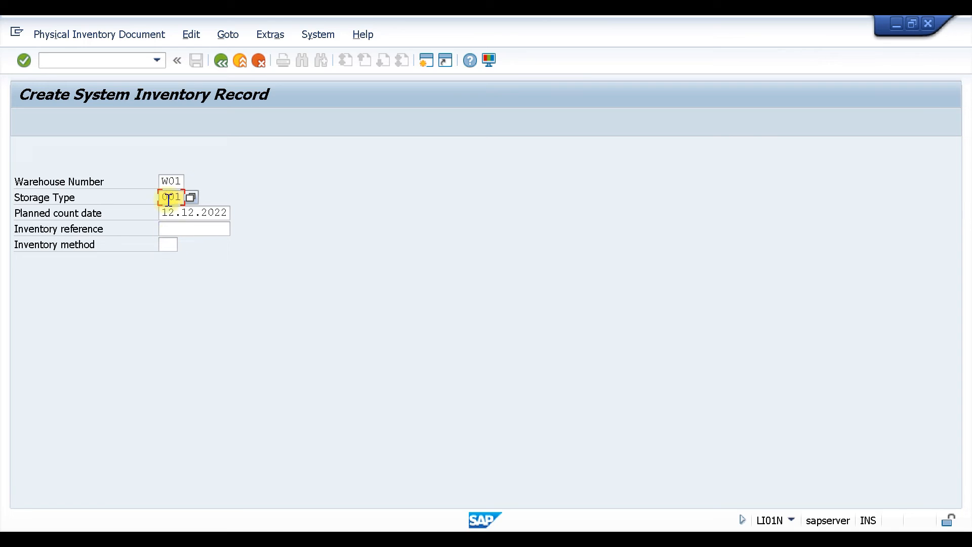
key(Return)
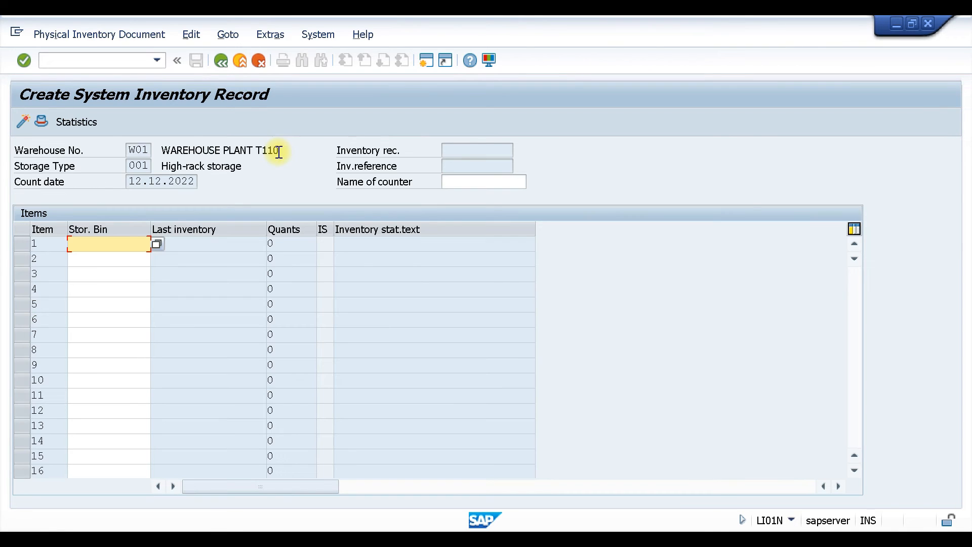
Try to add storage bin 01-01-01 as the first item, and discard the record
click(119, 243)
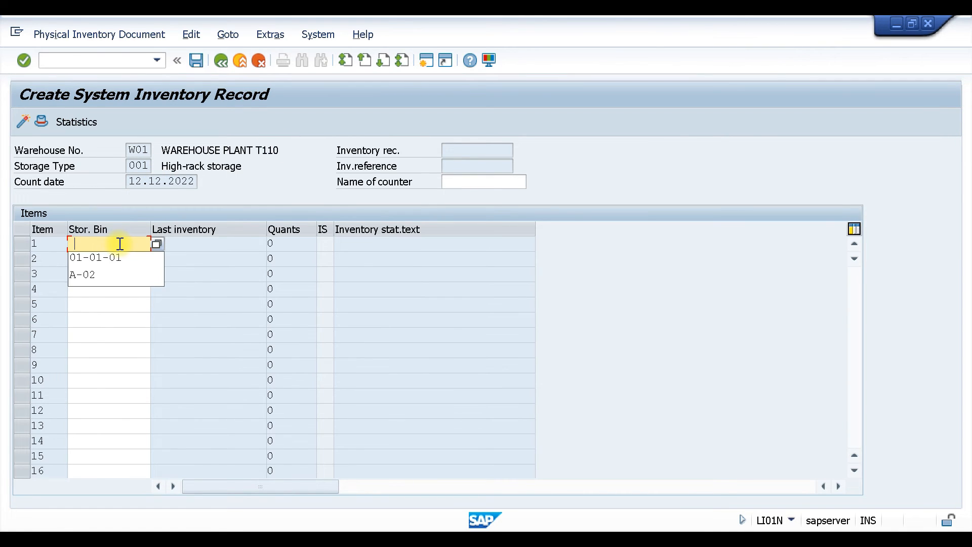
click(117, 255)
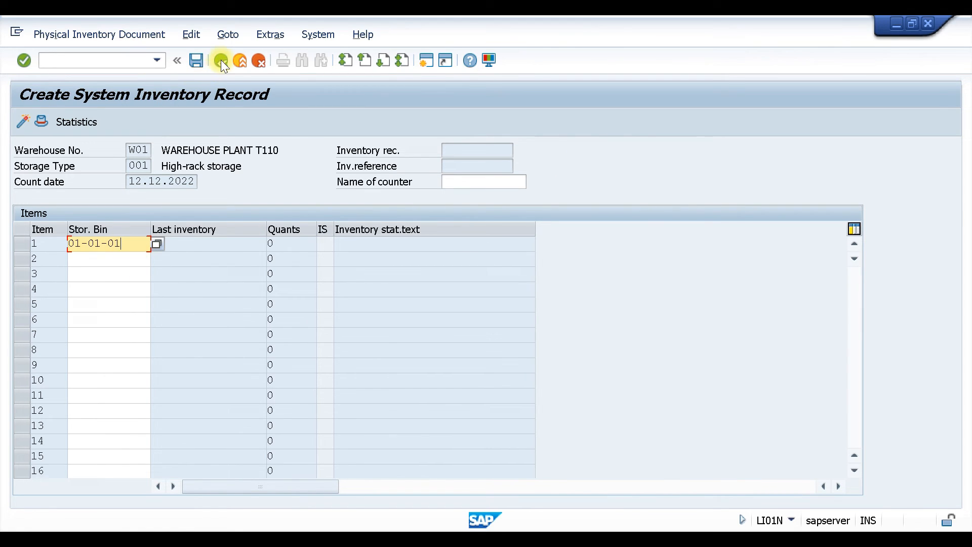
key(Return)
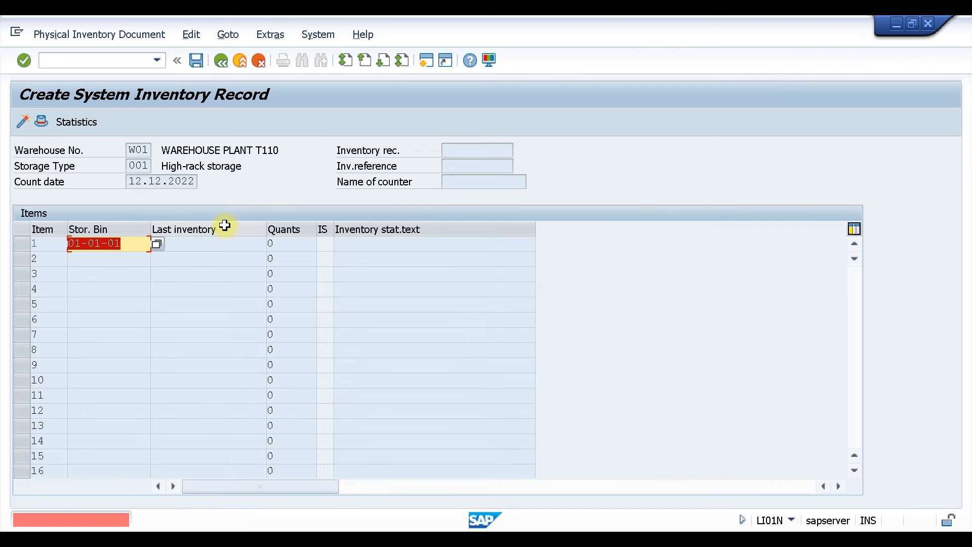
click(258, 62)
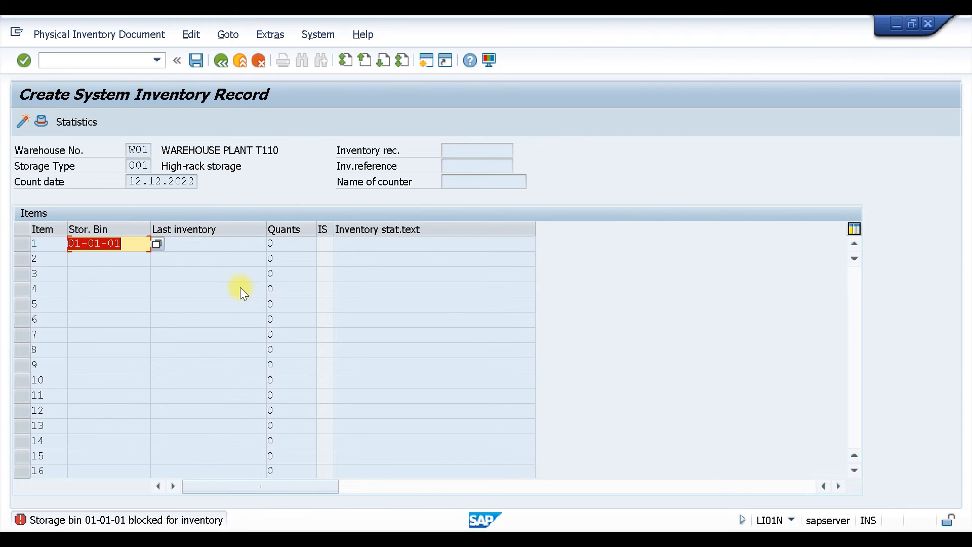
click(279, 305)
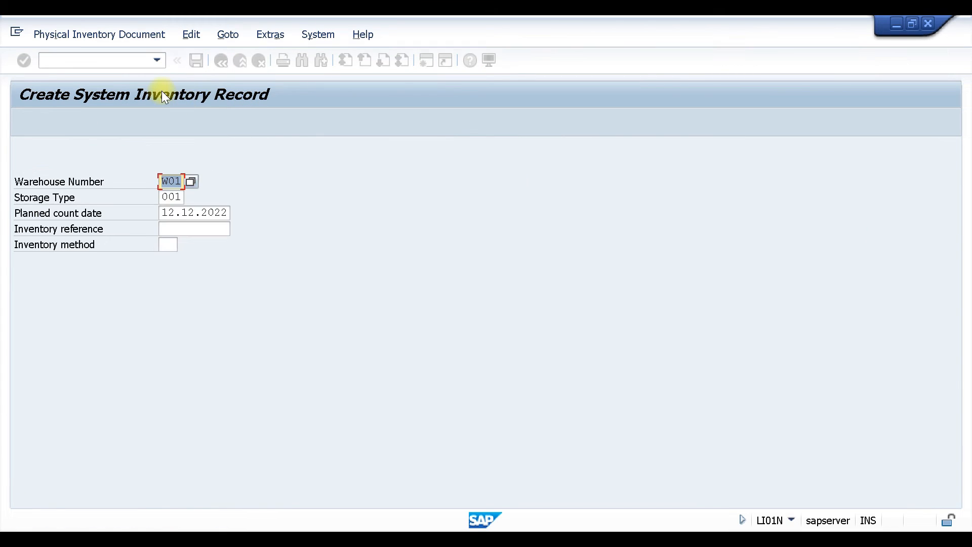
Set the inventory method to PZ and try to activate the record with storage bin 01-01-01 as item 1
click(166, 244)
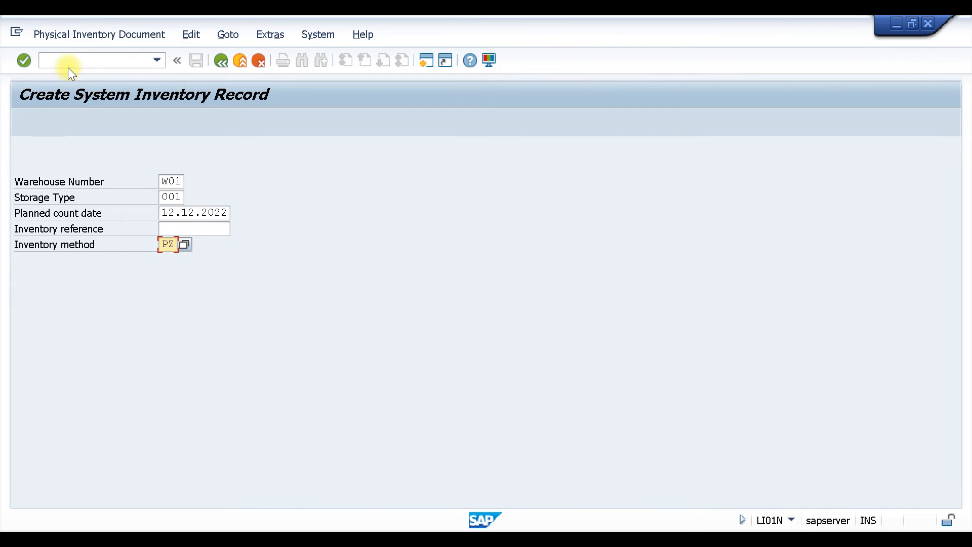
key(Return)
click(96, 244)
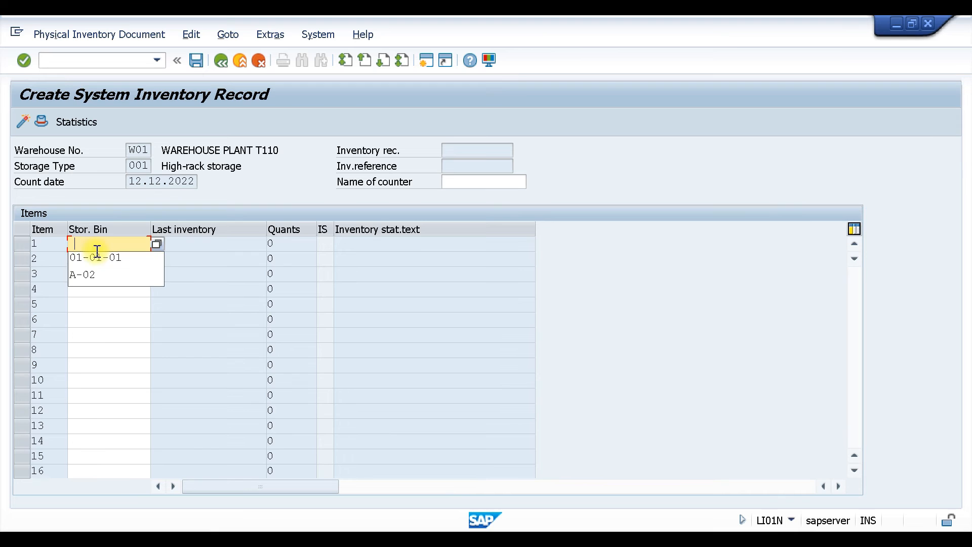
click(102, 261)
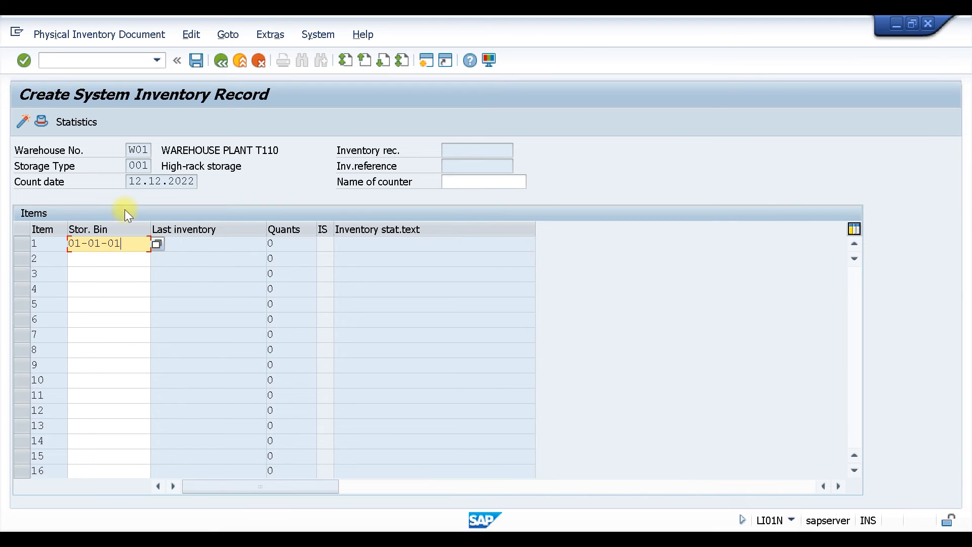
click(23, 122)
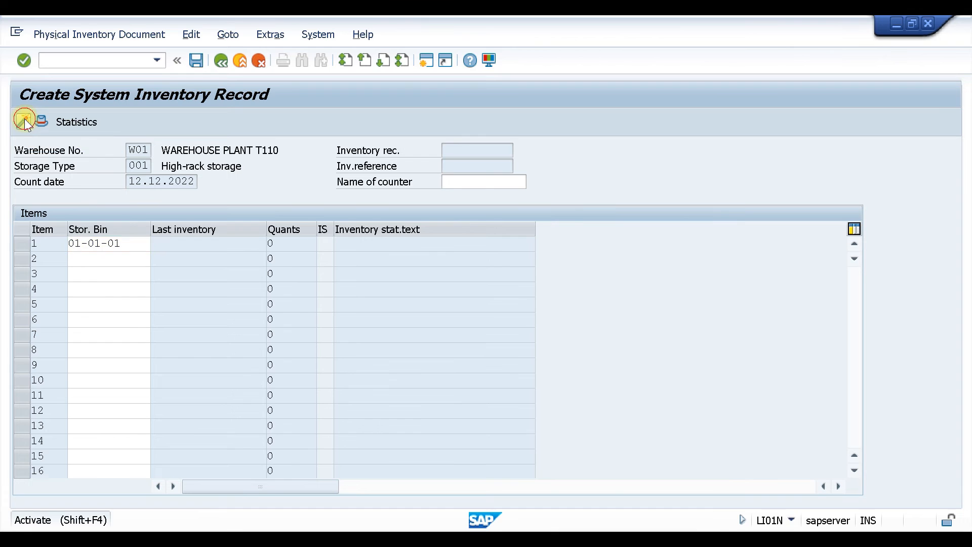
Replace item 1's bin with 01-01-02 from the storage bins for material 1287, and activate the inventory record
click(135, 243)
click(158, 244)
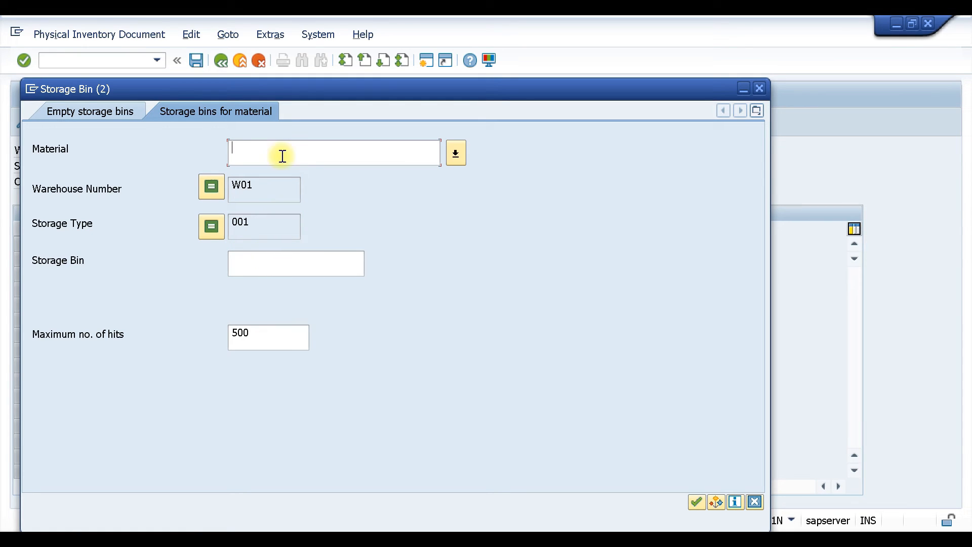
text(1287)
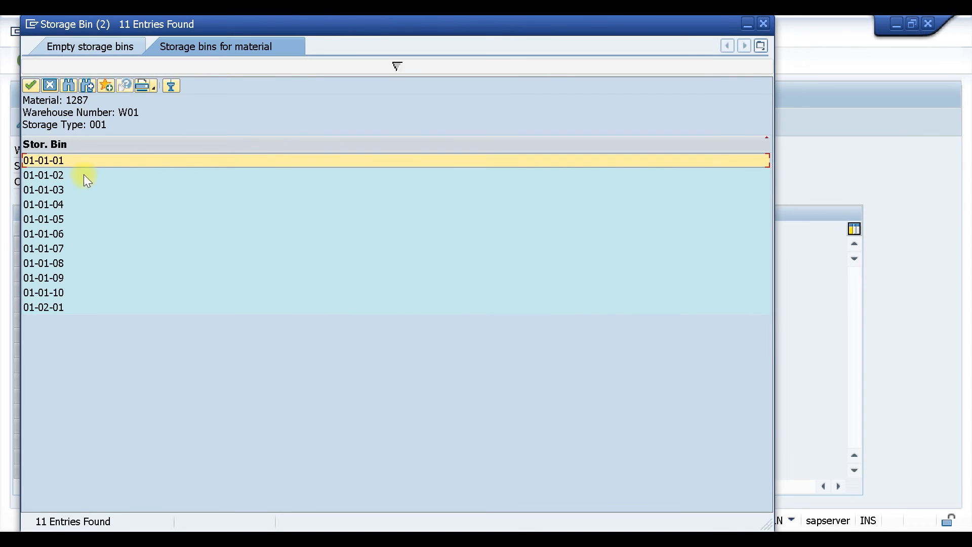
double_click(50, 175)
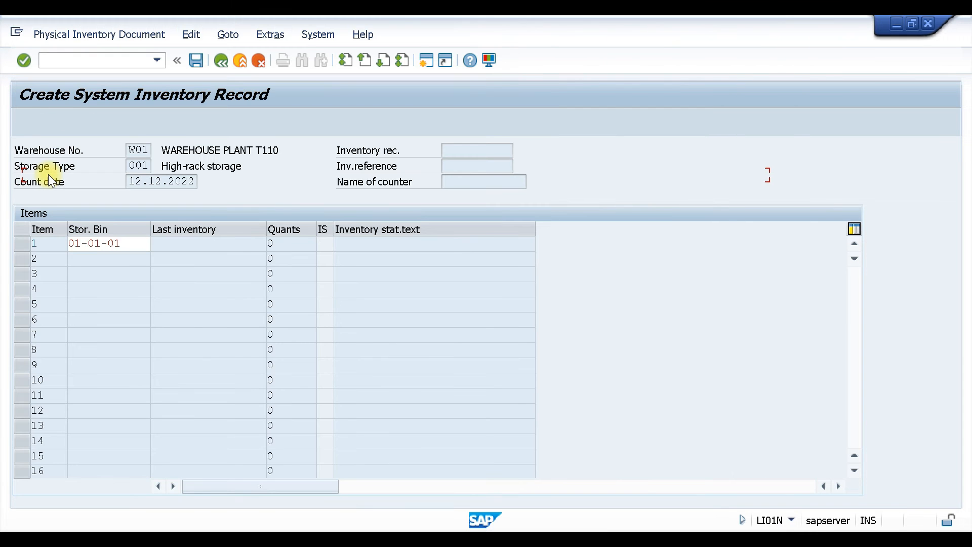
key(ctrl+s)
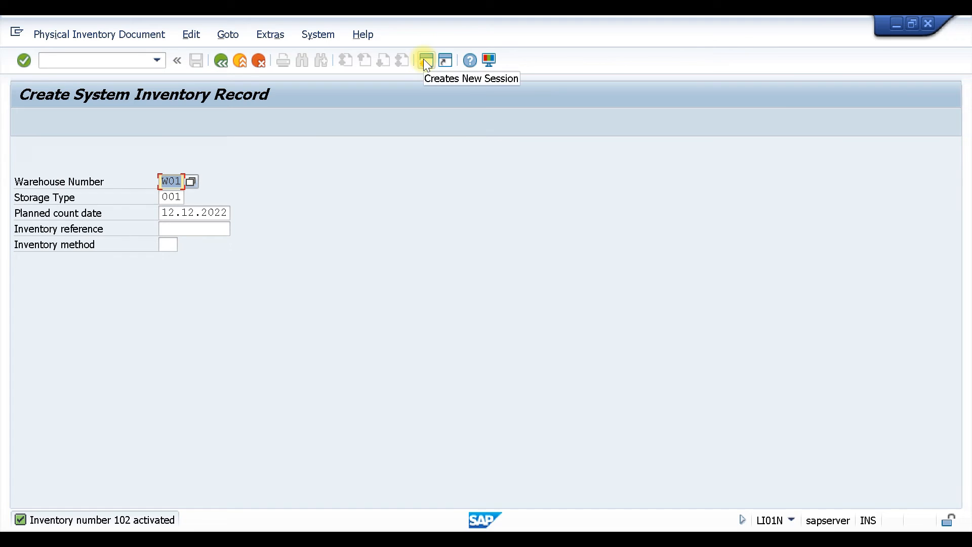
Open the storage bin display with the transaction code /nls03n
click(53, 59)
text(/nls03n)
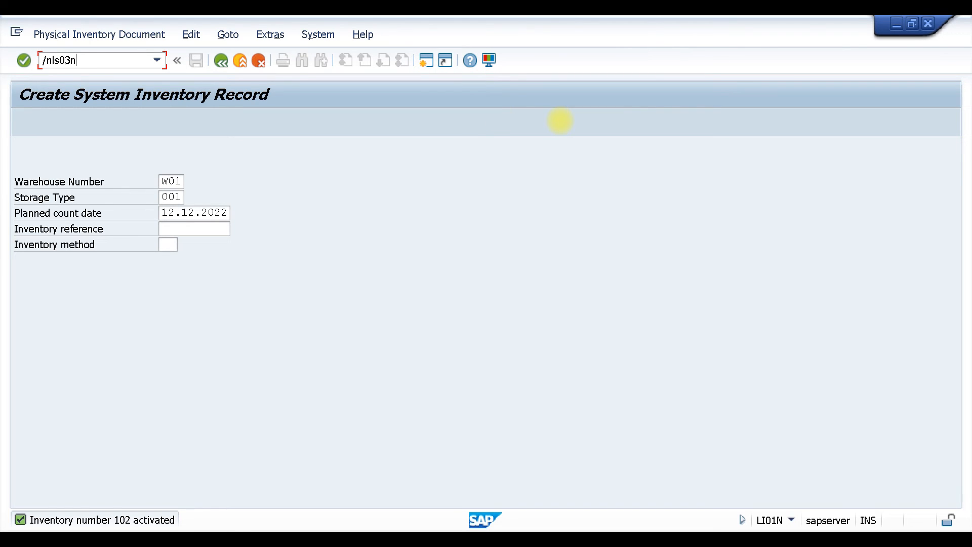
key(Return)
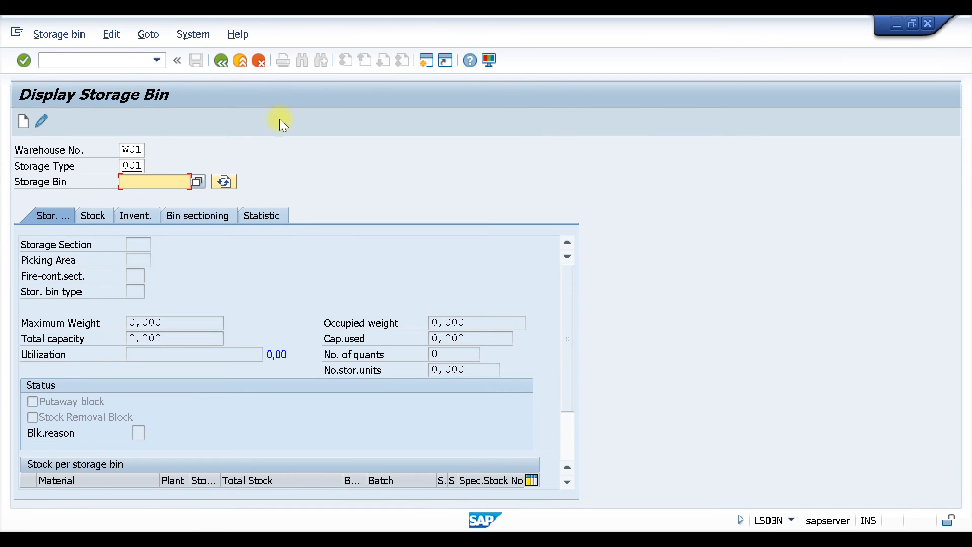
Display storage bin 01-01-02 of storage type 001 and examine its inventory status and stock per storage bin
click(153, 181)
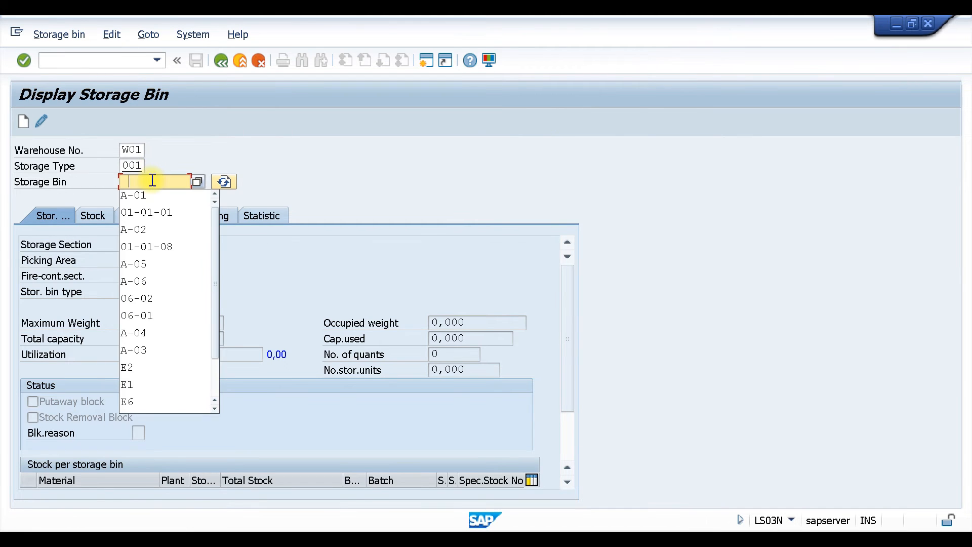
click(151, 211)
key(BackSpace)
text(2)
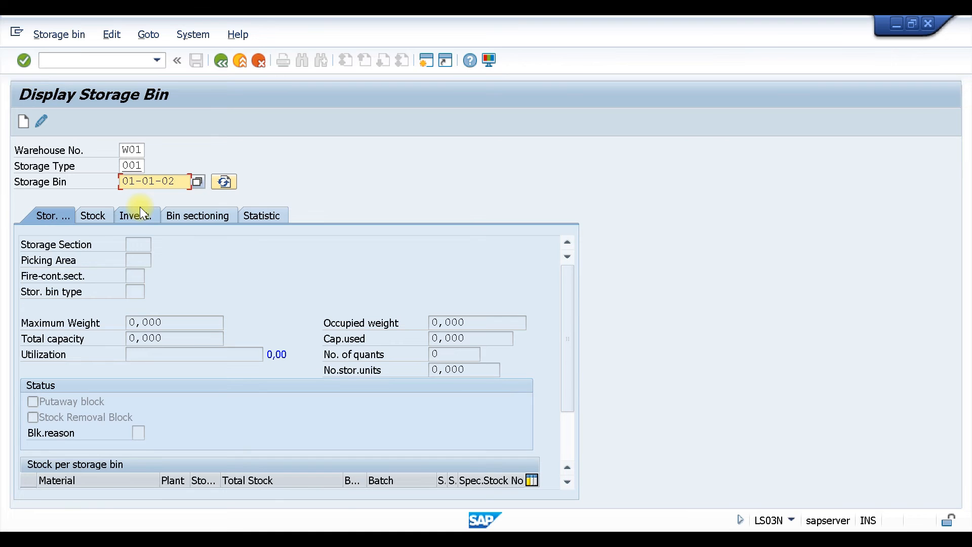
key(Return)
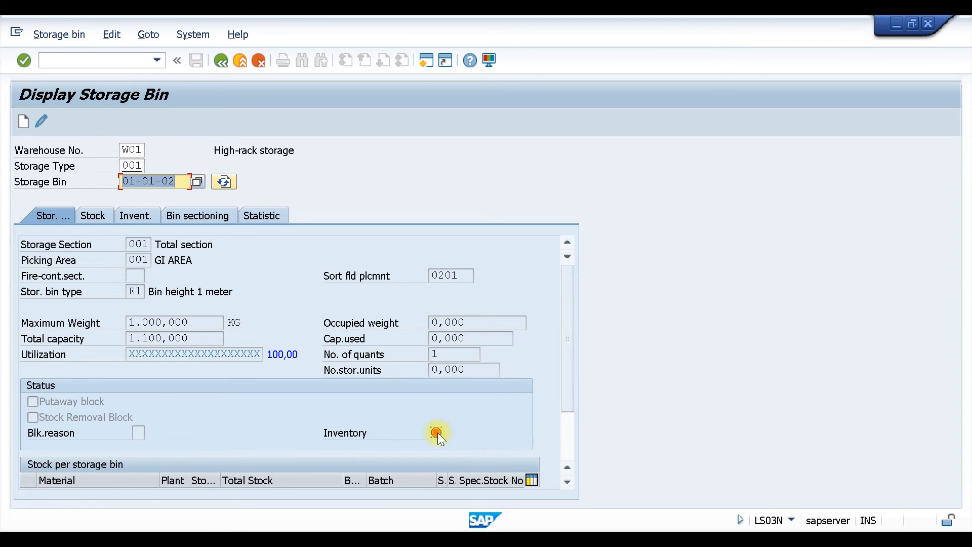
mouse_move(436, 433)
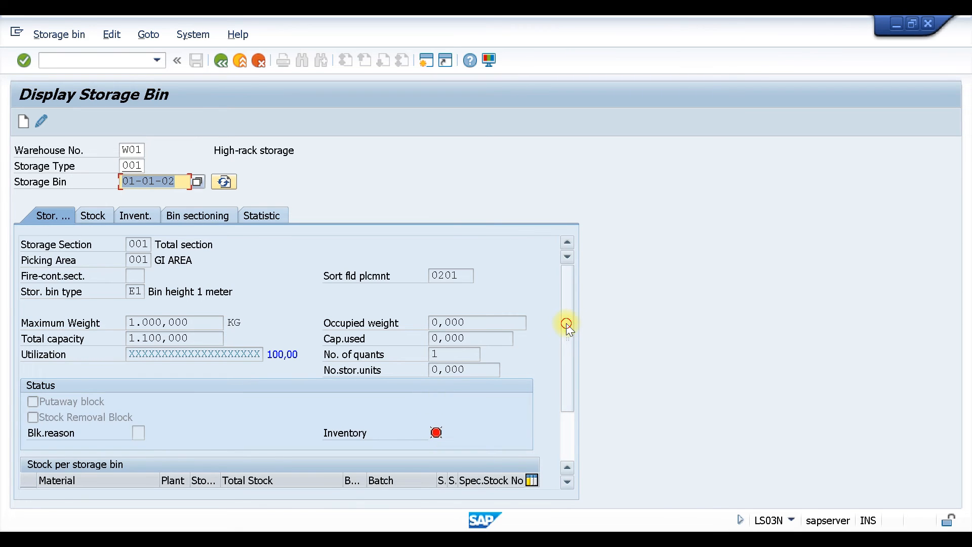
drag(566, 324, 564, 429)
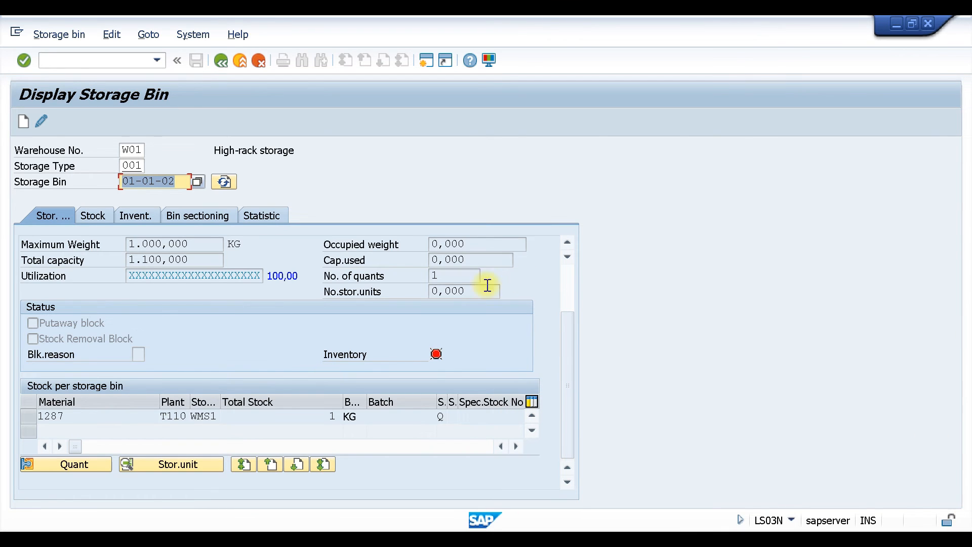
Print the warehouse inventory list for inventory record 102 on printer LP01 using the transaction code /nli04
click(65, 60)
text(/nli04)
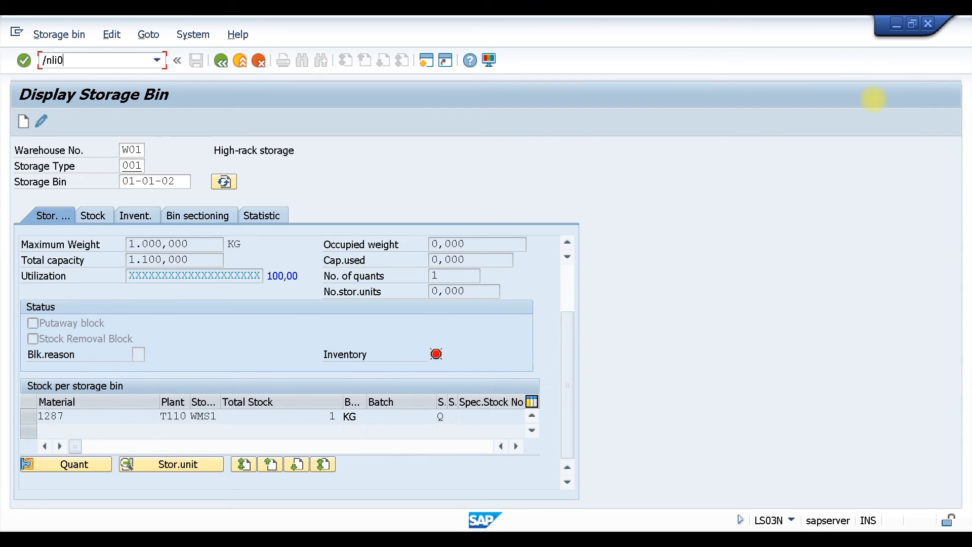
key(Return)
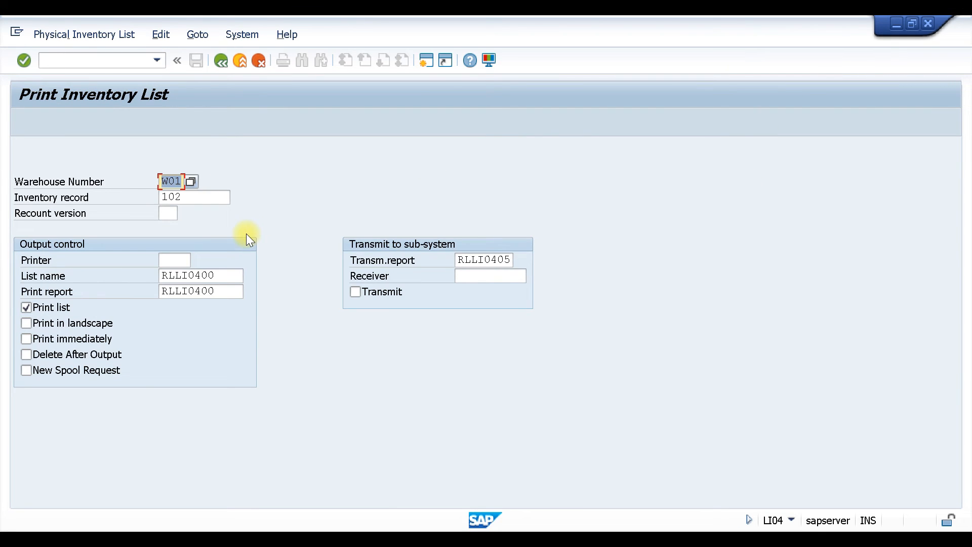
click(162, 260)
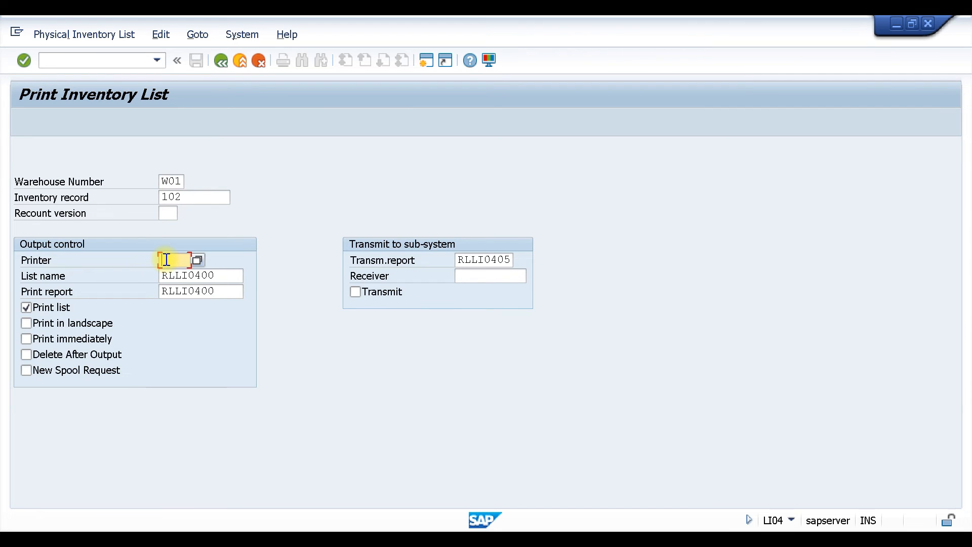
click(23, 60)
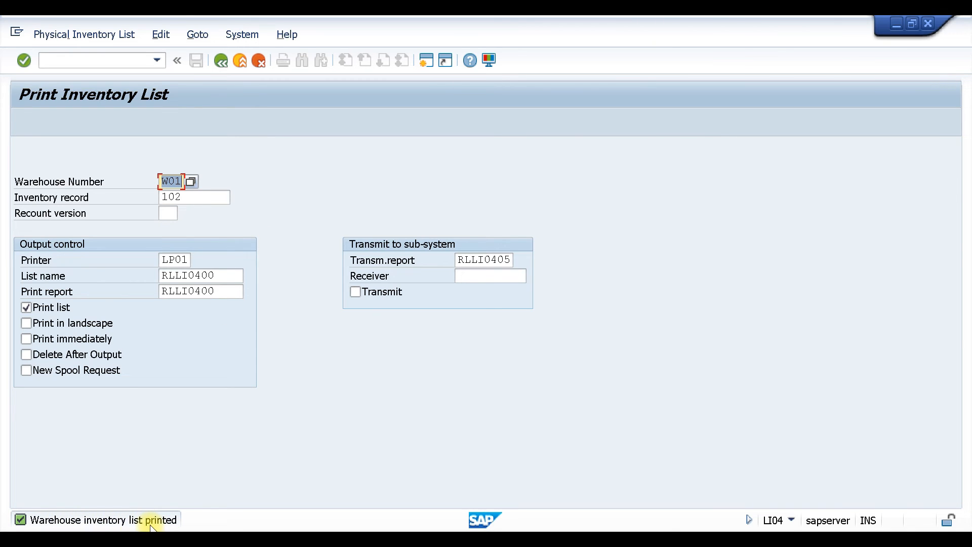
Open the output controller with the transaction code /nsp01 and list the spool requests created on 12.12.2022
click(71, 60)
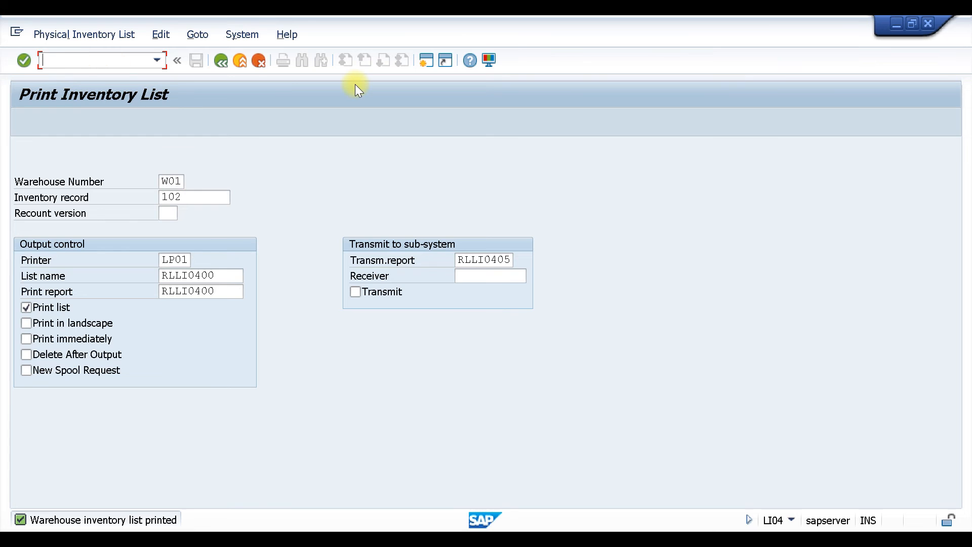
text(/nsp01)
key(Return)
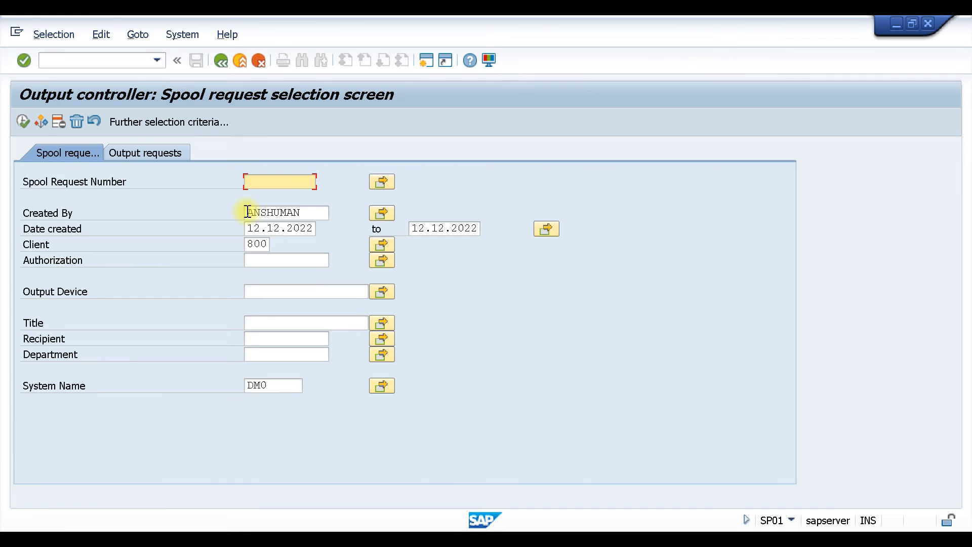
click(23, 122)
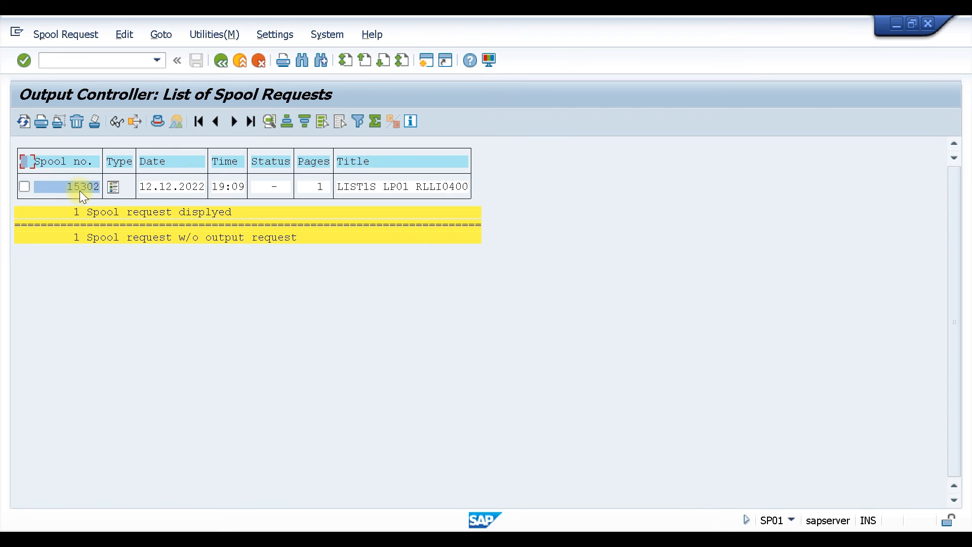
Display the contents of the RLLI0400 spool request to examine the printed warehouse inventory list, and return to the spool selection
click(25, 187)
click(113, 187)
click(110, 189)
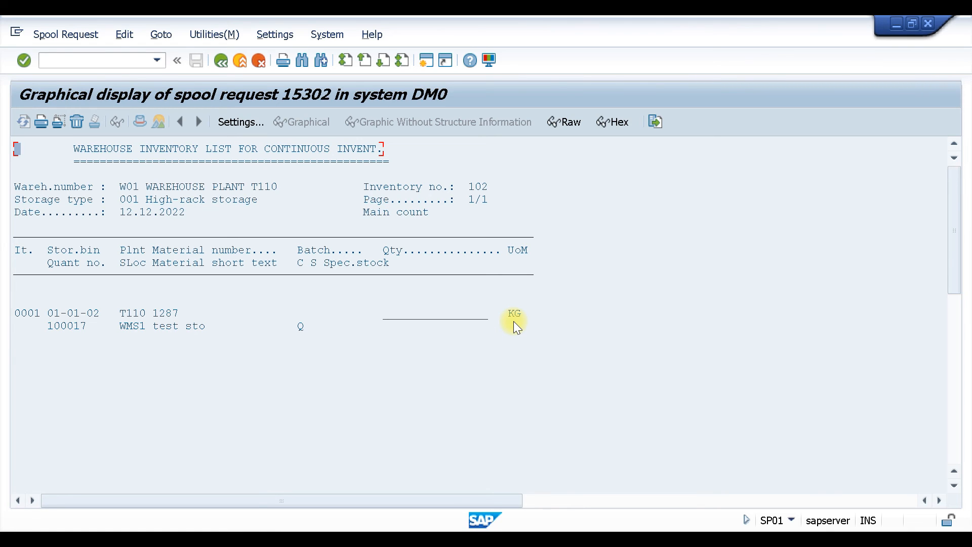
click(220, 59)
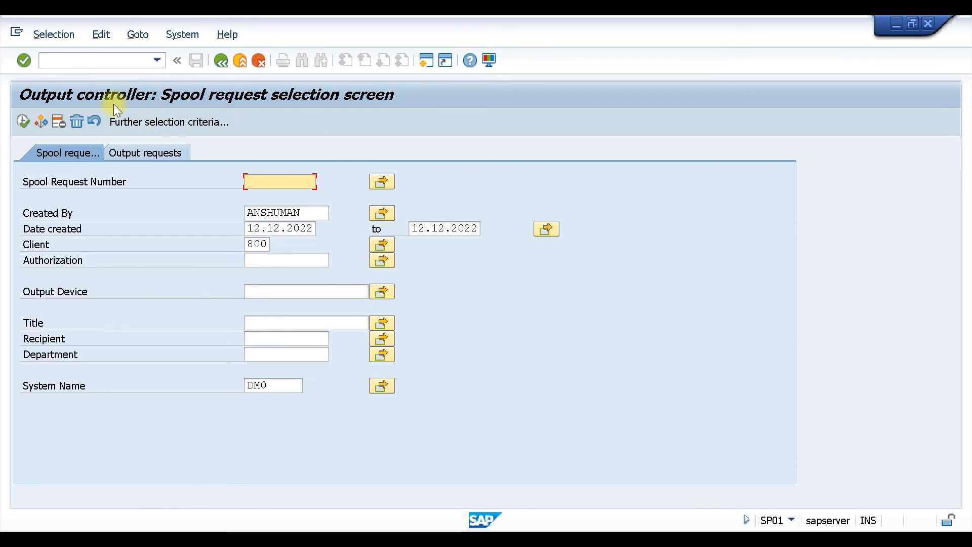
Open the inventory count entry with the transaction code /nli11
click(76, 60)
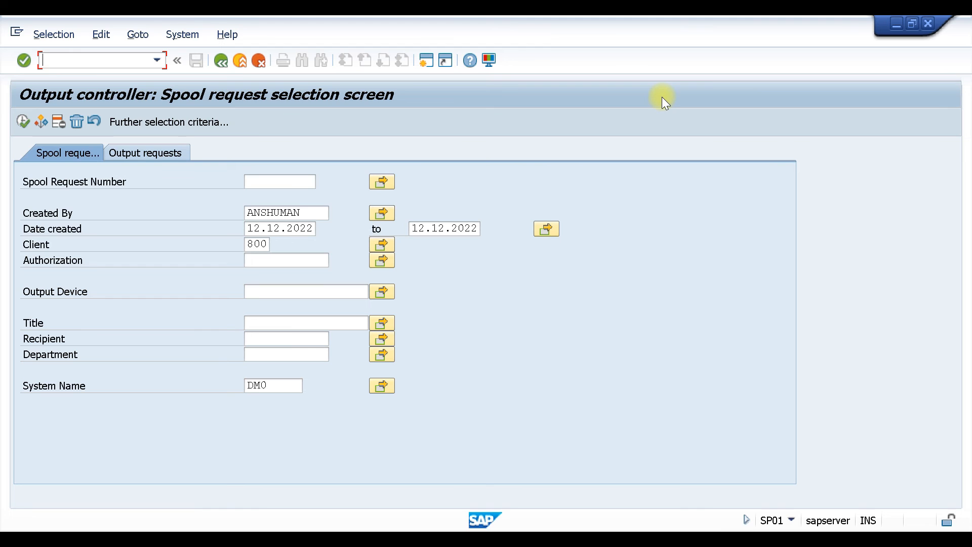
text(/nli11)
key(Return)
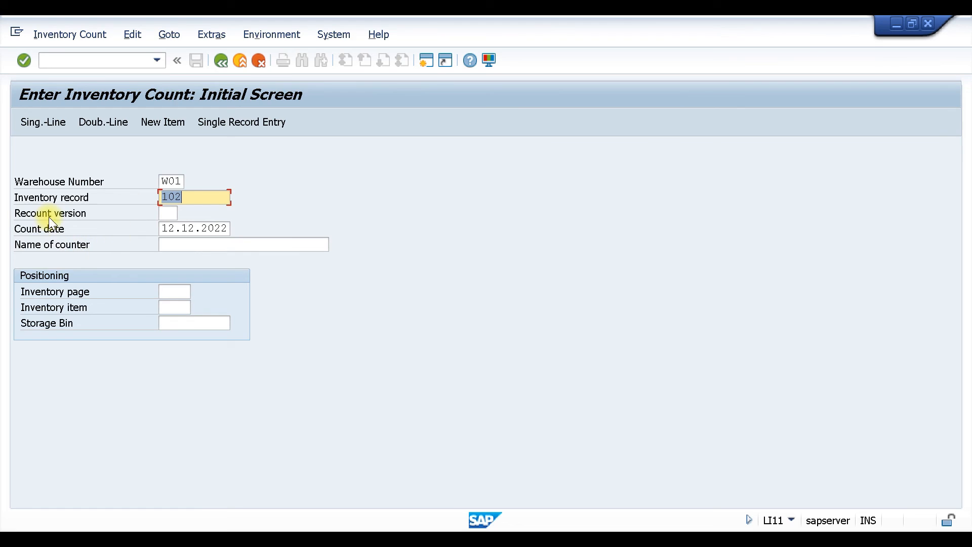
Enter a counted quantity of 1 KG for material 1287 in storage bin 01-01-02 of inventory record 102 and save the count
drag(179, 196, 196, 202)
key(Return)
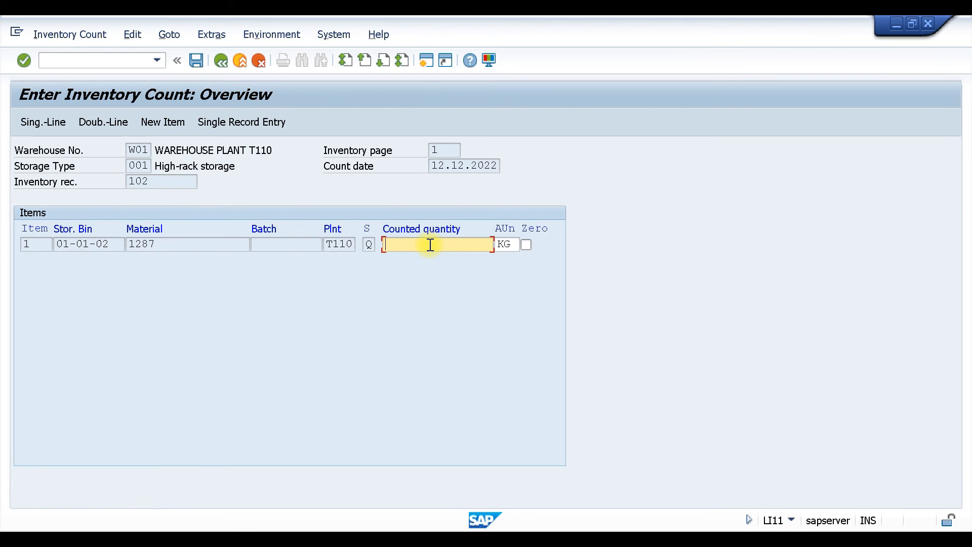
text(1)
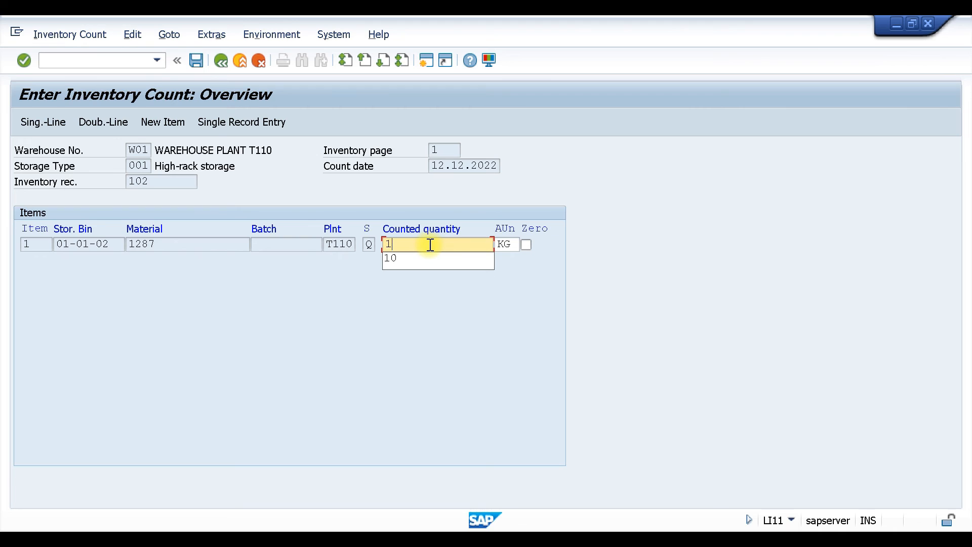
key(Return)
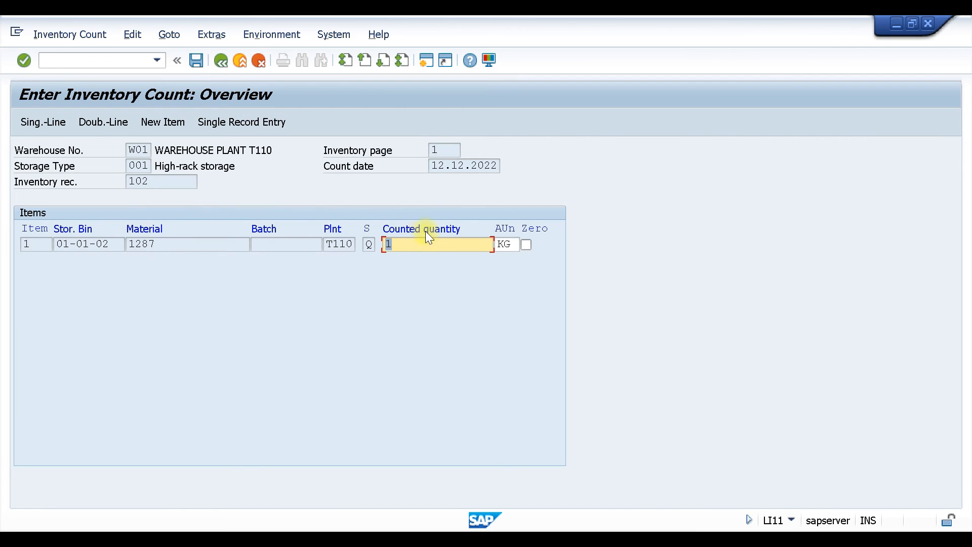
click(196, 60)
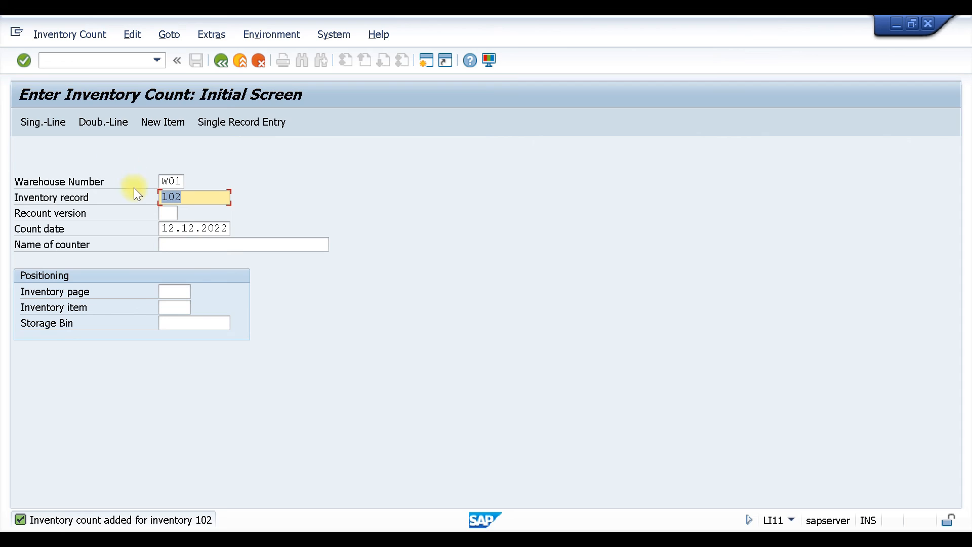
Open the WM difference clearing with the transaction code /nli20, list the differences for inventory record 102 and write off storage bin 01-01-02
click(51, 60)
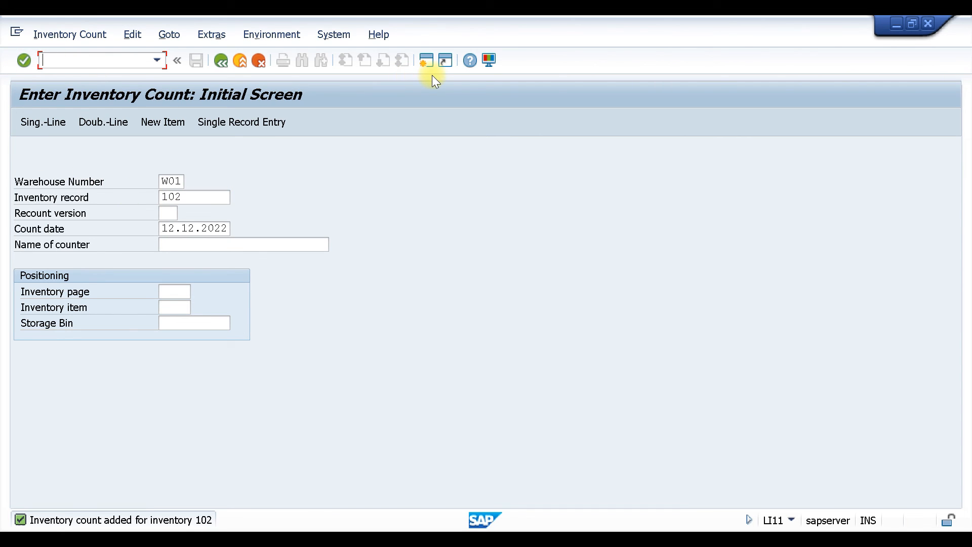
text(/nli20)
key(Return)
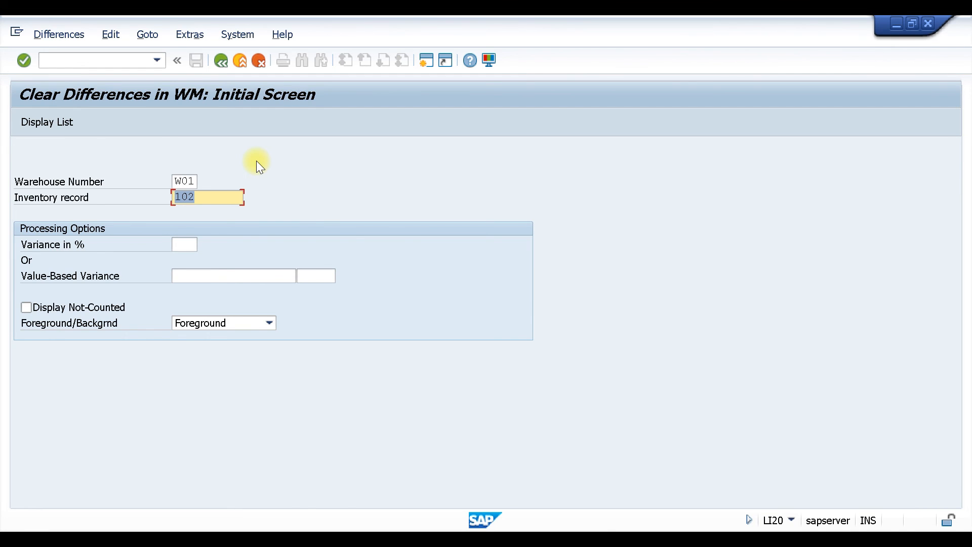
key(F8)
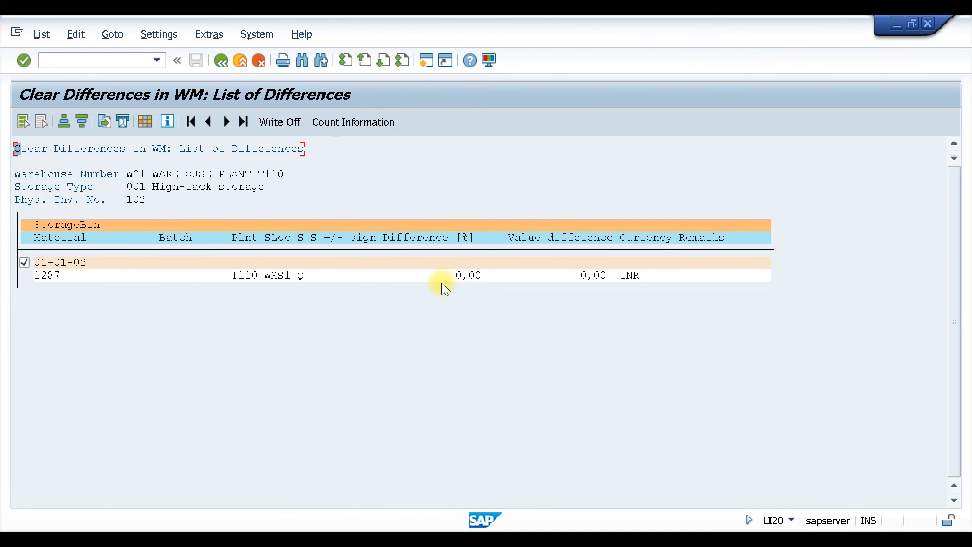
click(23, 261)
click(283, 123)
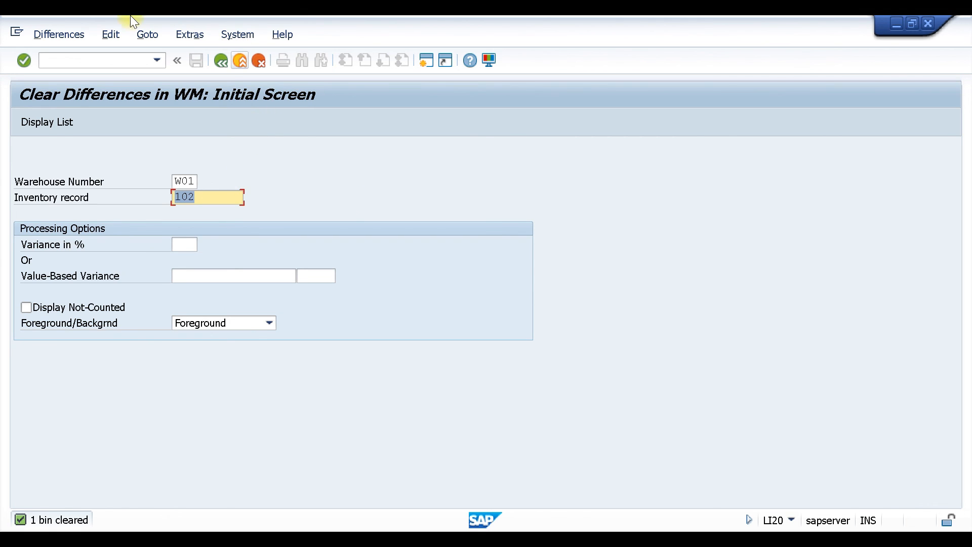
Open the Inventory Management difference clearing with the transaction code /nli21 and execute it for warehouse W01 and storage type 999
click(73, 59)
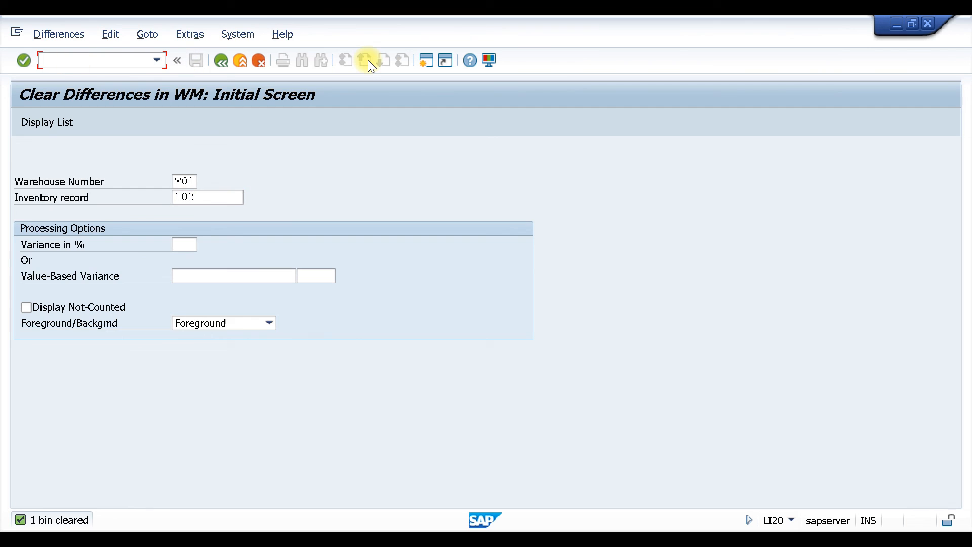
text(/nli21)
key(Return)
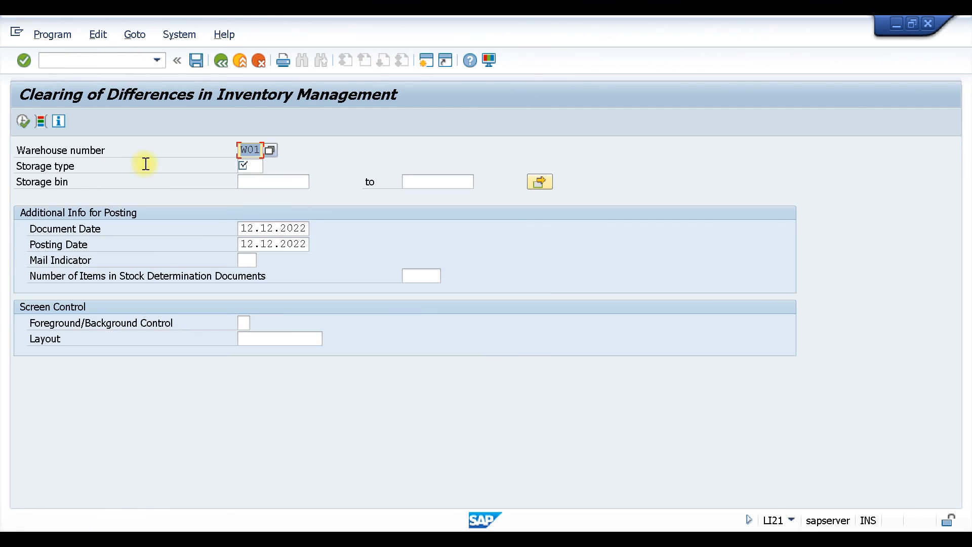
click(252, 164)
click(252, 165)
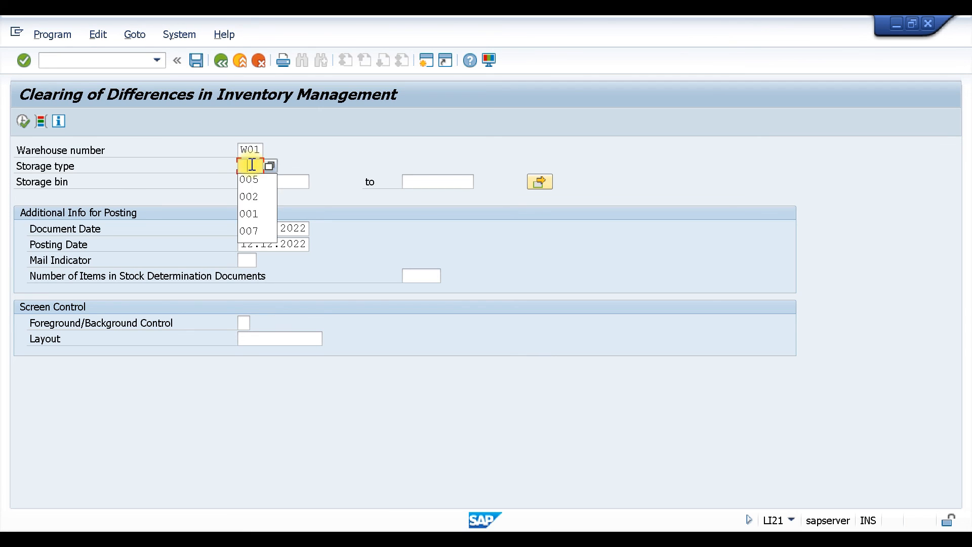
click(258, 163)
text(999)
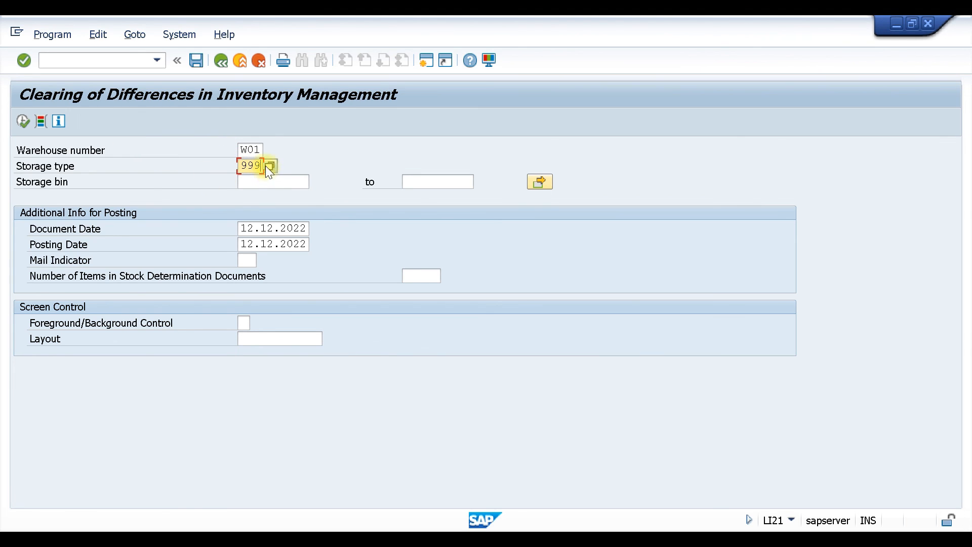
click(23, 121)
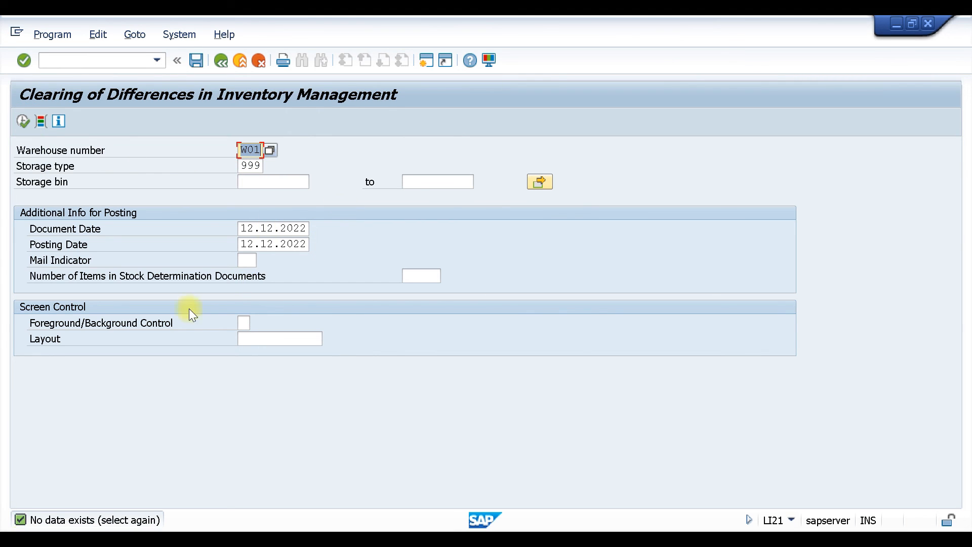